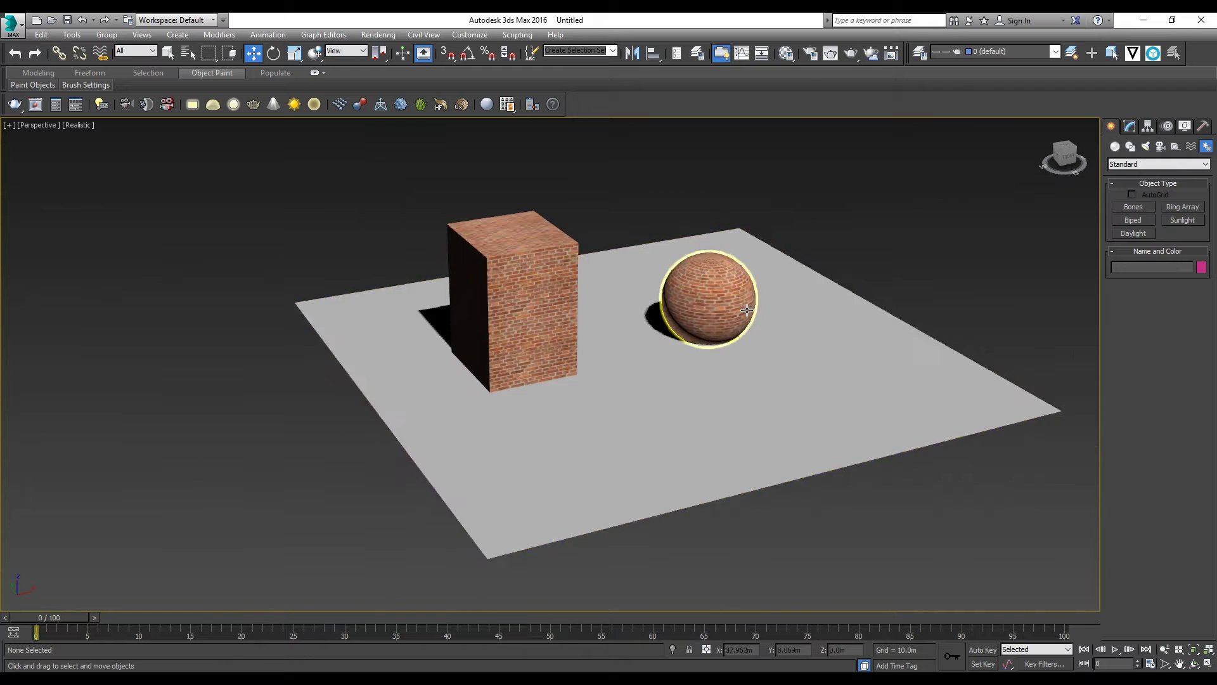
# Create a Daylight system on the ground plane beside the brick sphere, accepting the recommended mr Photographic Exposure Control at EV 15
pyautogui.click(1116, 146)
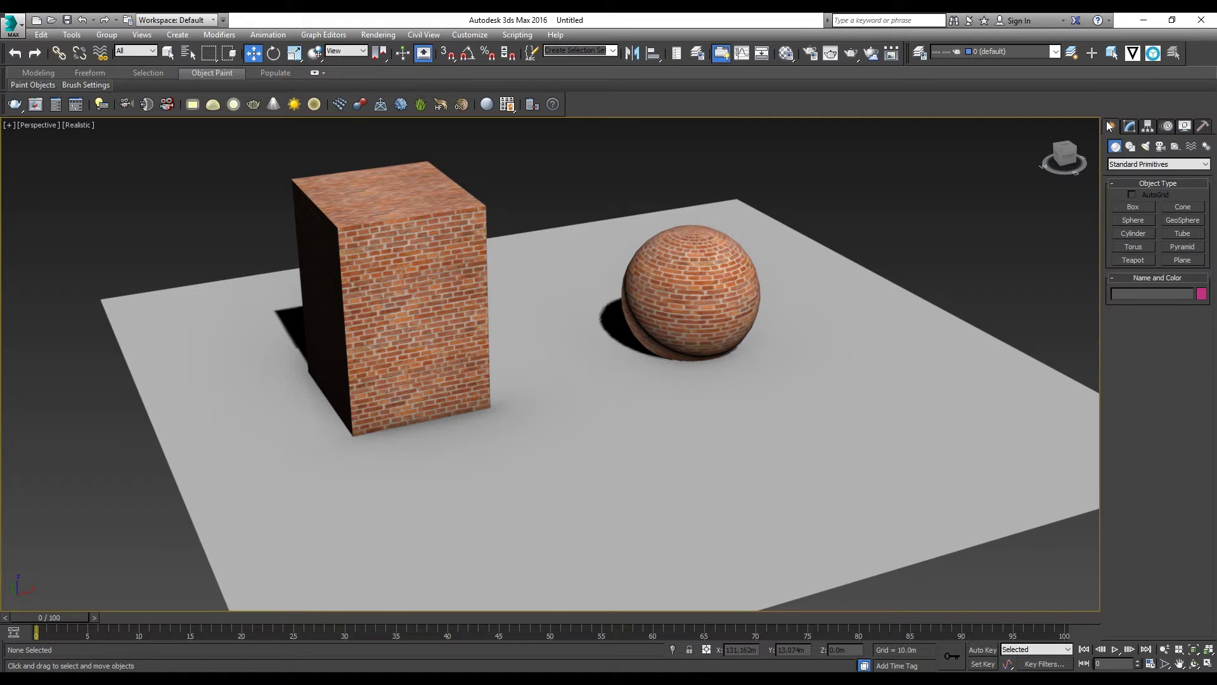
pyautogui.click(1207, 147)
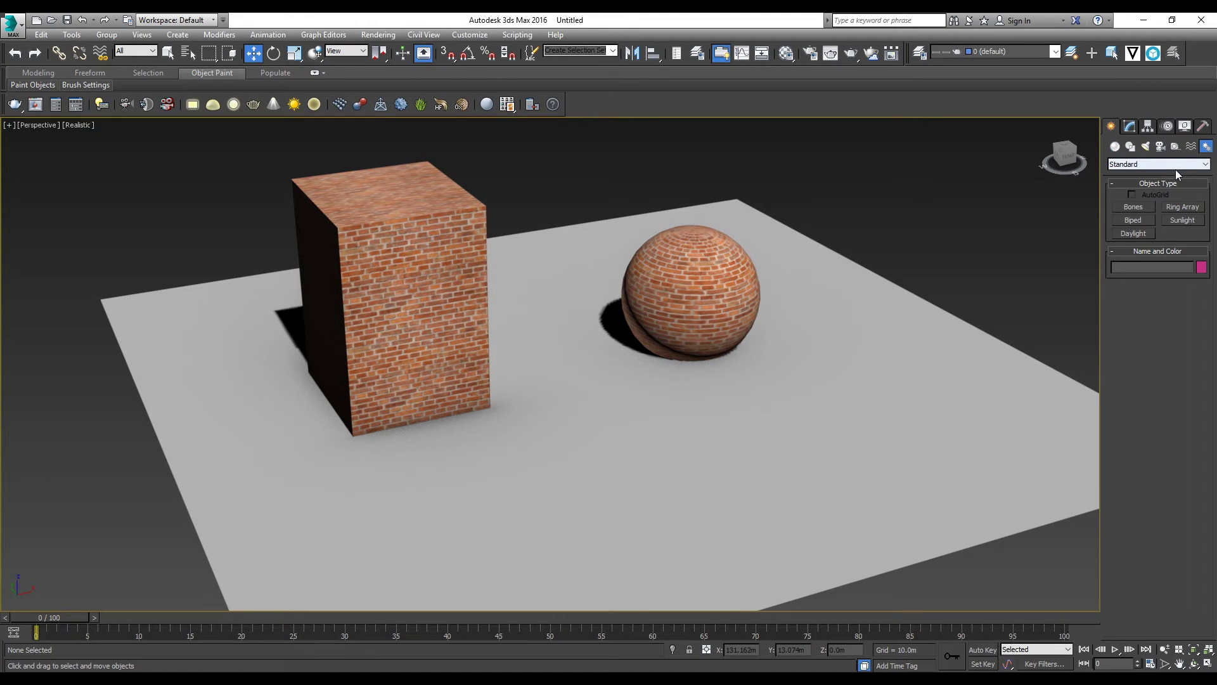
pyautogui.click(1132, 233)
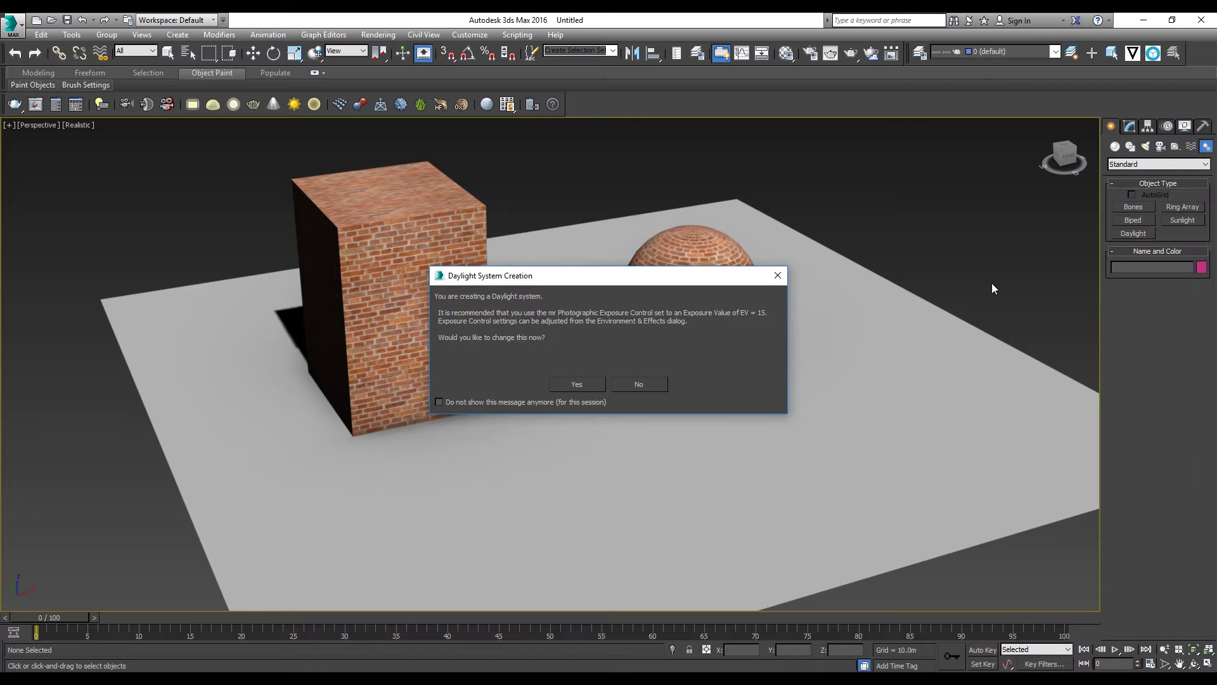
pyautogui.click(571, 382)
pyautogui.moveTo(938, 373); pyautogui.dragTo(840, 373, button='middle')
pyautogui.moveTo(878, 397); pyautogui.dragTo(940, 340)
pyautogui.click(997, 111)
pyautogui.moveTo(882, 327)
pyautogui.keyDown('alt'); pyautogui.mouseDown(button='middle')
pyautogui.moveTo(851, 292)
pyautogui.moveTo(864, 331)
pyautogui.mouseUp(button='middle'); pyautogui.keyUp('alt')
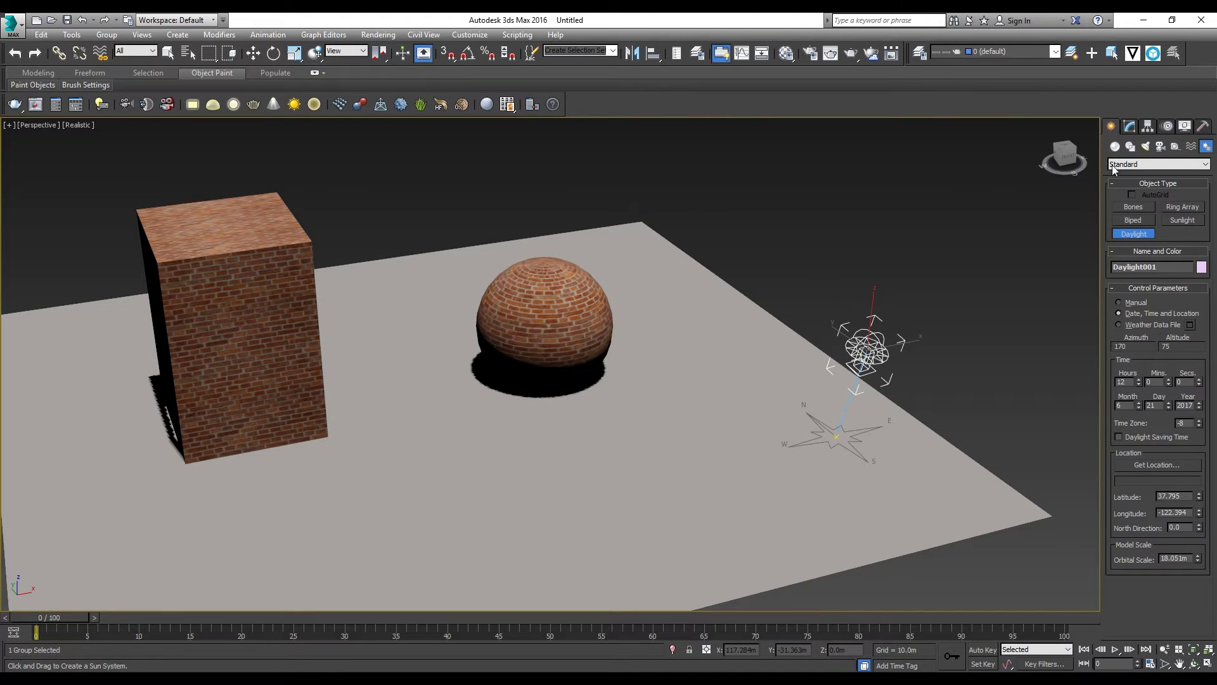
# Set the daylight's position mode to Manual and raise the sun head to a Z of about 29.5 m
pyautogui.click(1127, 128)
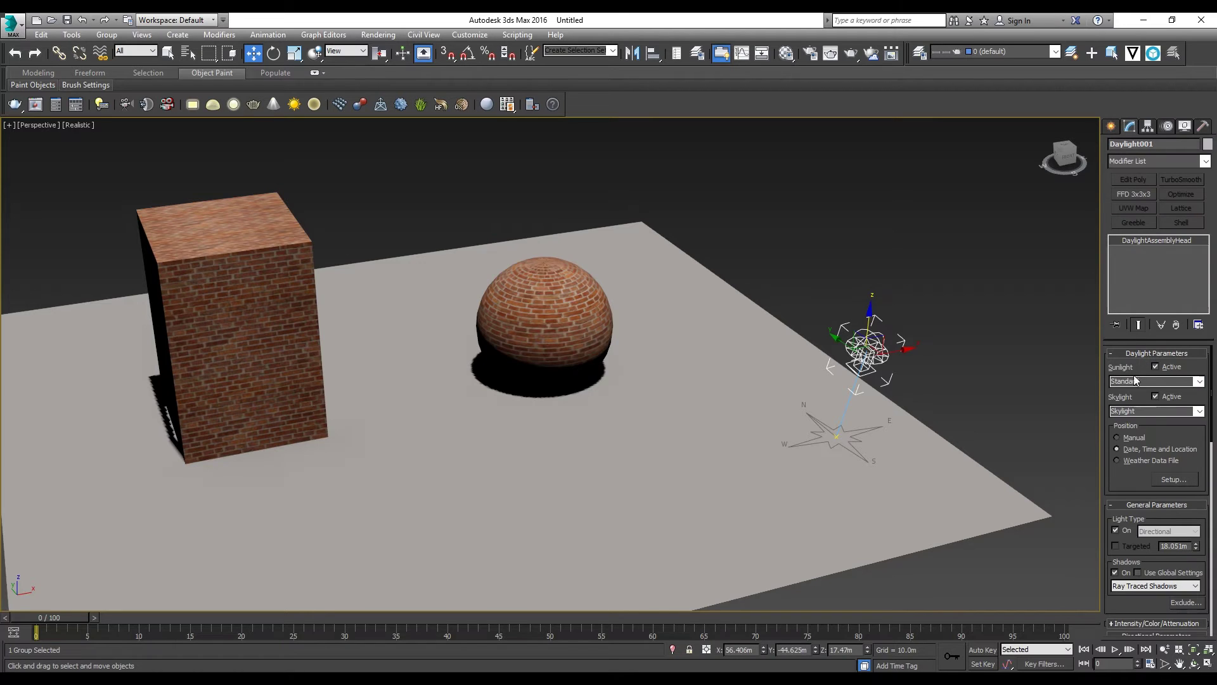
pyautogui.click(1118, 437)
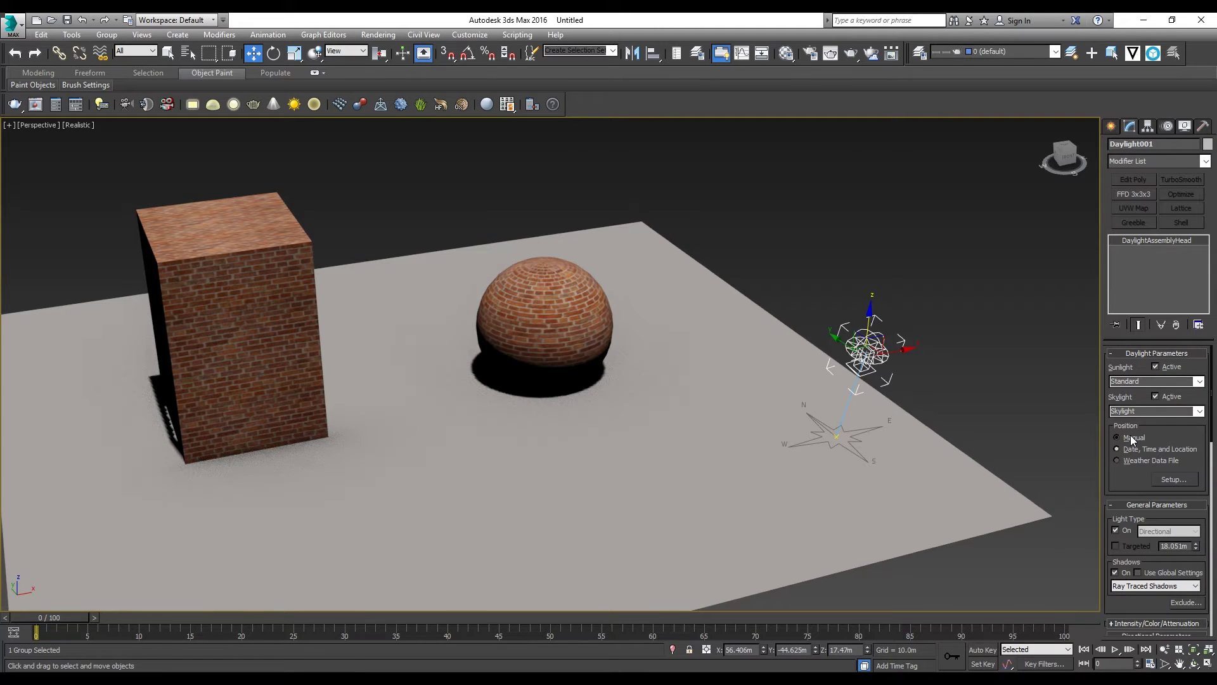
pyautogui.moveTo(878, 351); pyautogui.dragTo(908, 275)
pyautogui.moveTo(908, 276)
pyautogui.keyDown('alt'); pyautogui.mouseDown(button='middle')
pyautogui.moveTo(894, 298)
pyautogui.moveTo(884, 279)
pyautogui.mouseUp(button='middle'); pyautogui.keyUp('alt')
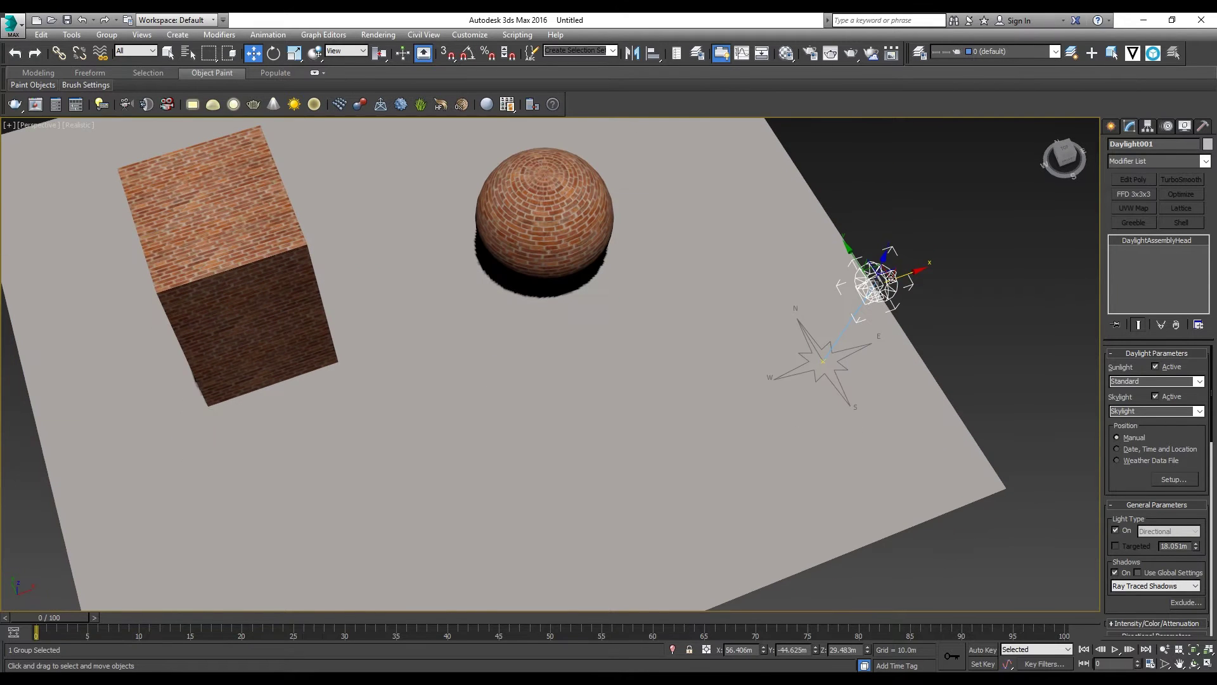
# Move the sun head around the compass in the ground directions to about X 62 m, Y -60.7 m
pyautogui.moveTo(883, 263); pyautogui.dragTo(808, 183)
pyautogui.scroll(-5, 791, 243)
pyautogui.moveTo(791, 243); pyautogui.dragTo(756, 316, button='middle')
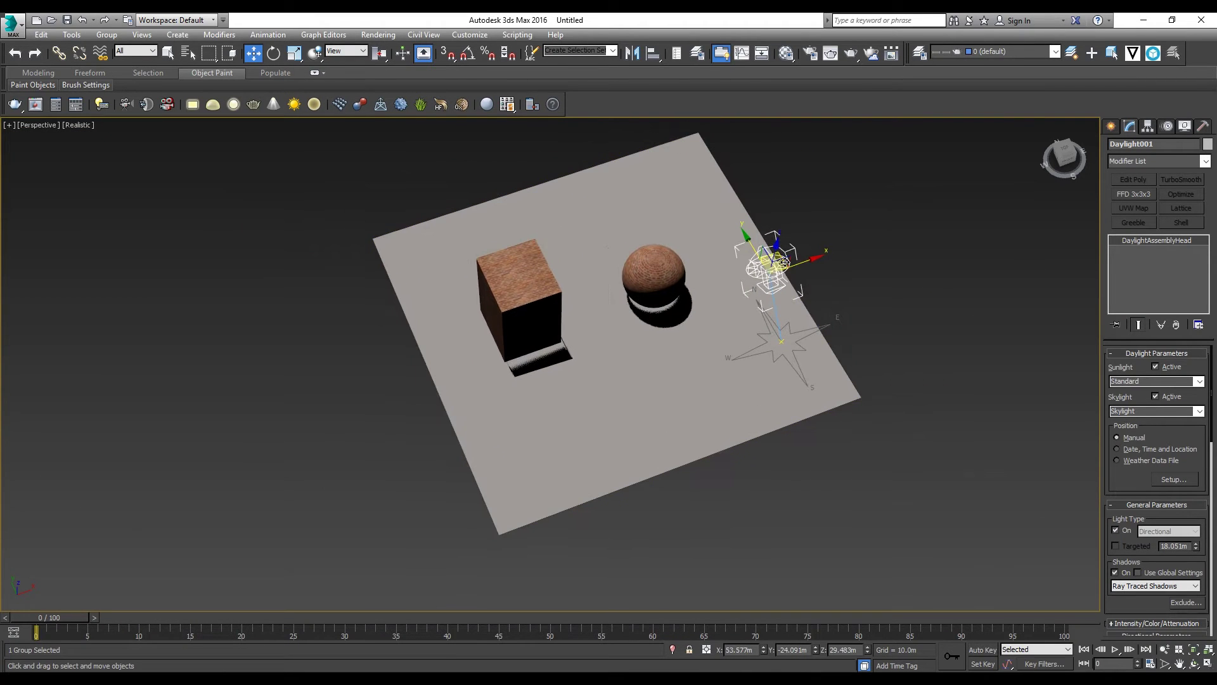
pyautogui.moveTo(796, 261); pyautogui.dragTo(832, 333)
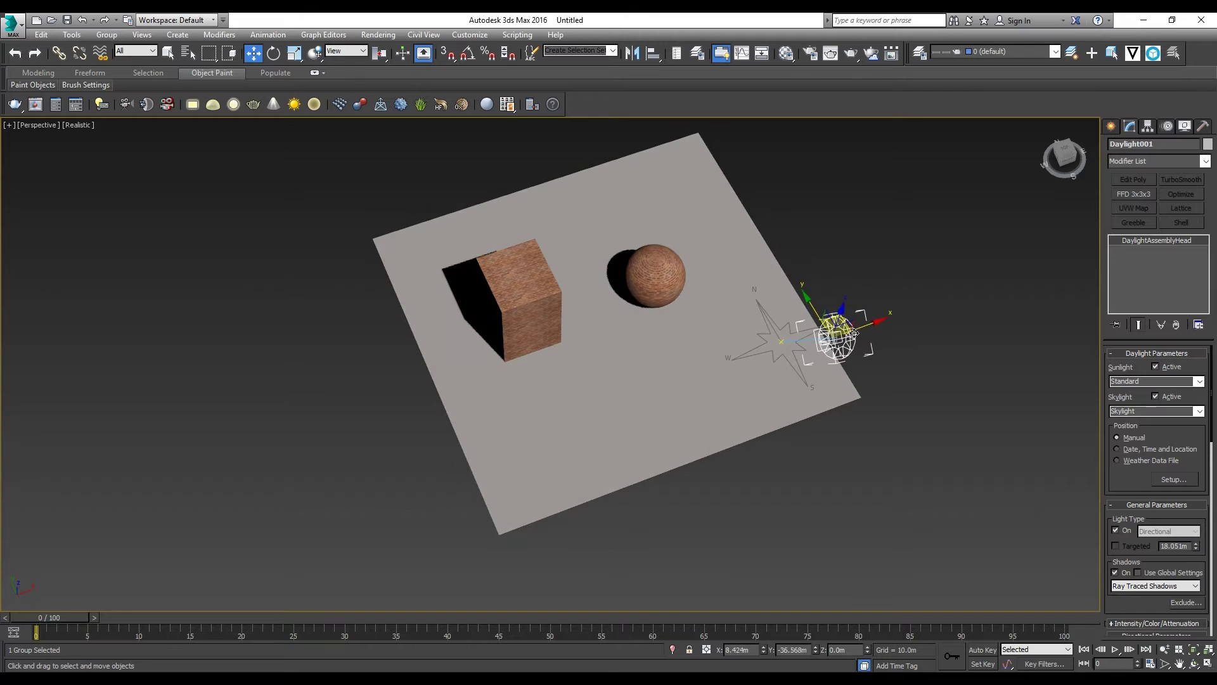
pyautogui.scroll(5, 753, 333)
pyautogui.scroll(-5, 753, 334)
pyautogui.keyDown('alt'); pyautogui.moveTo(753, 333); pyautogui.dragTo(785, 334, button='middle'); pyautogui.keyUp('alt')
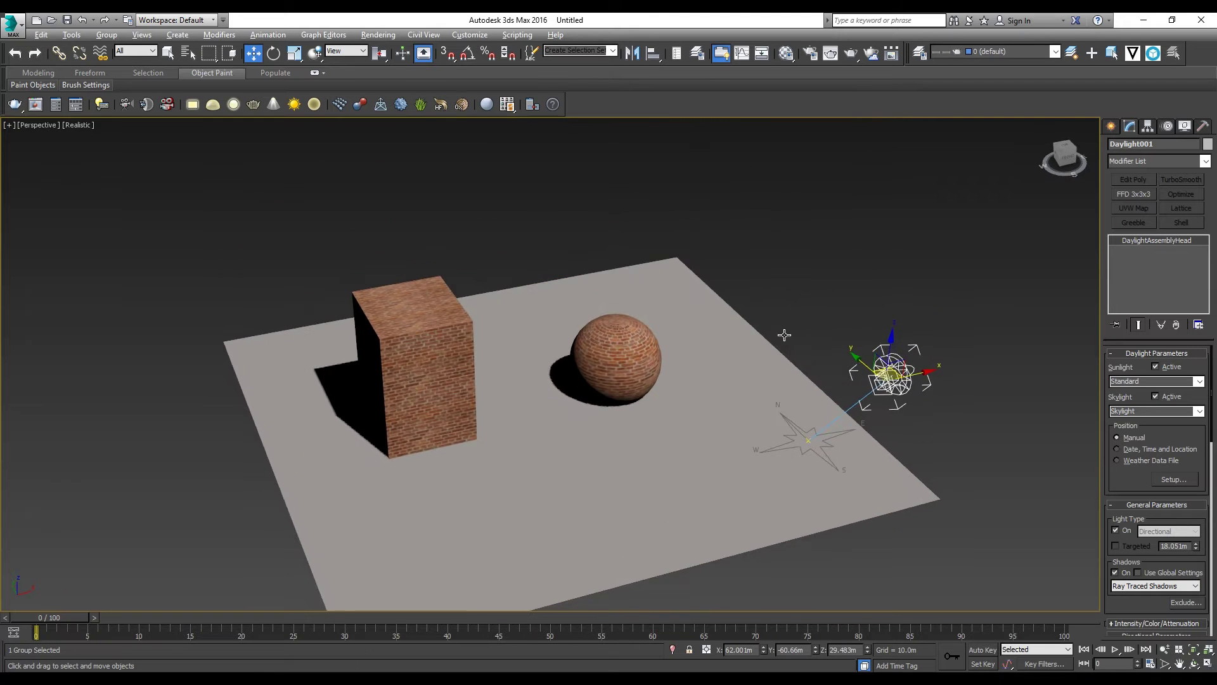
pyautogui.scroll(2, 903, 363)
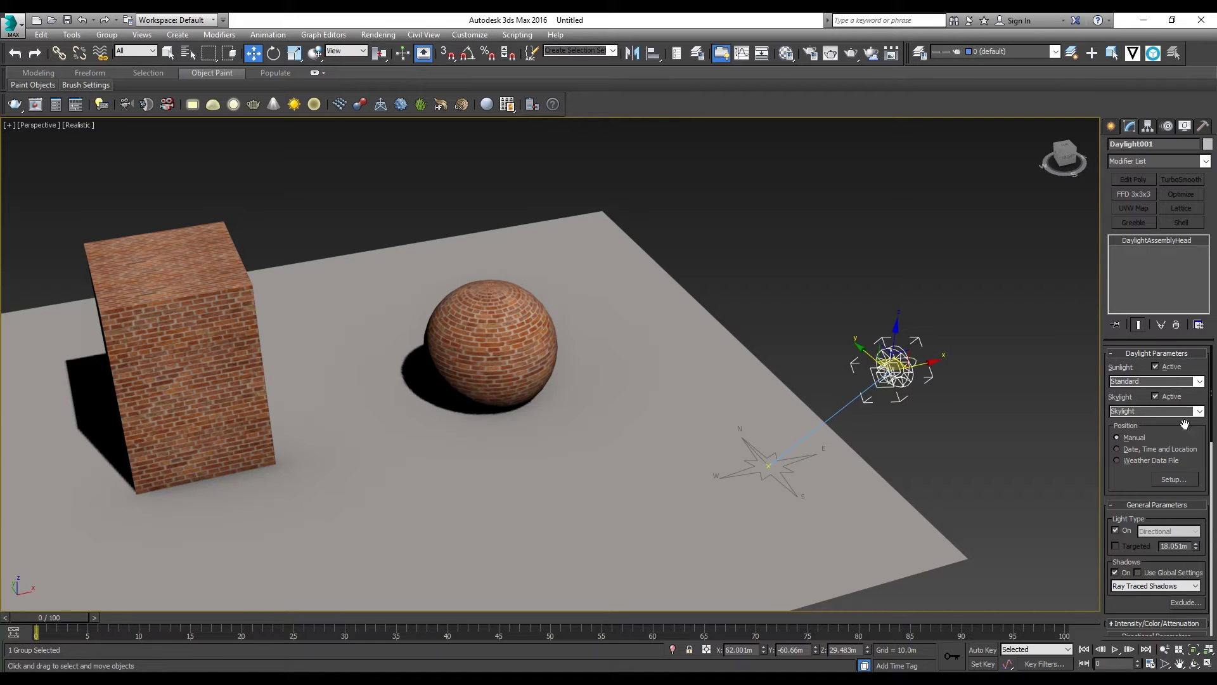
# Reset the daylight position to Date, Time and Location, switch its setup to Manual, and move the sun to about X 60.2 m, Y -50.1 m
pyautogui.click(1114, 450)
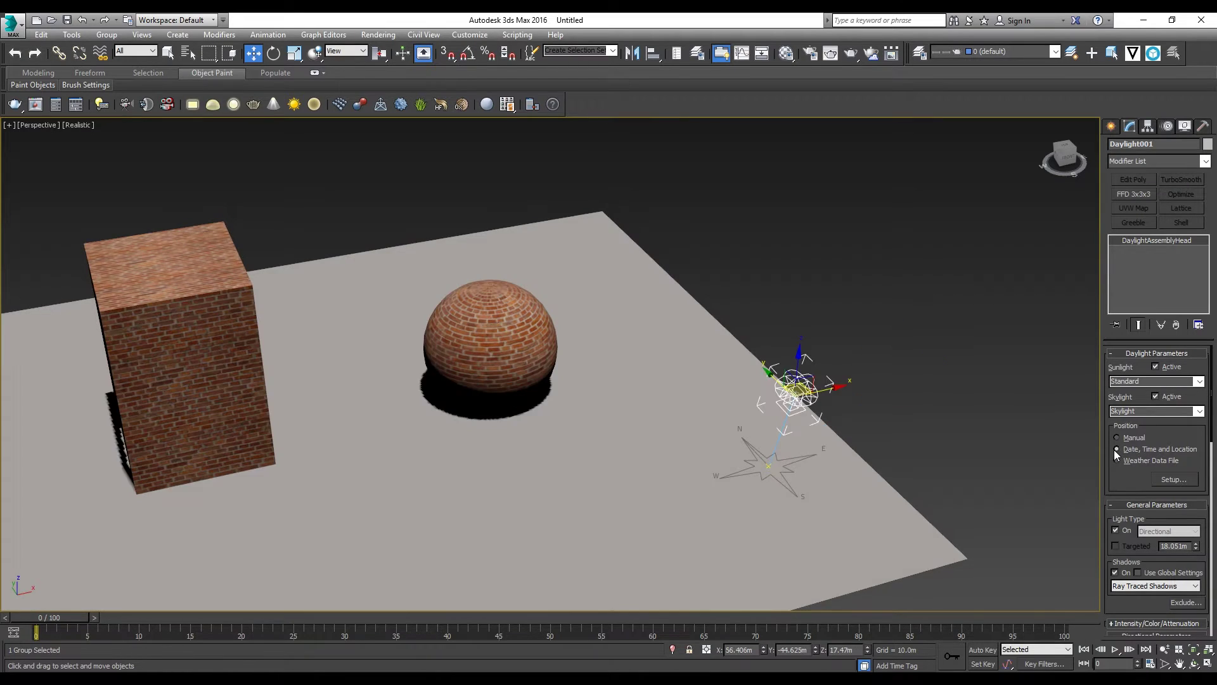
pyautogui.click(1159, 478)
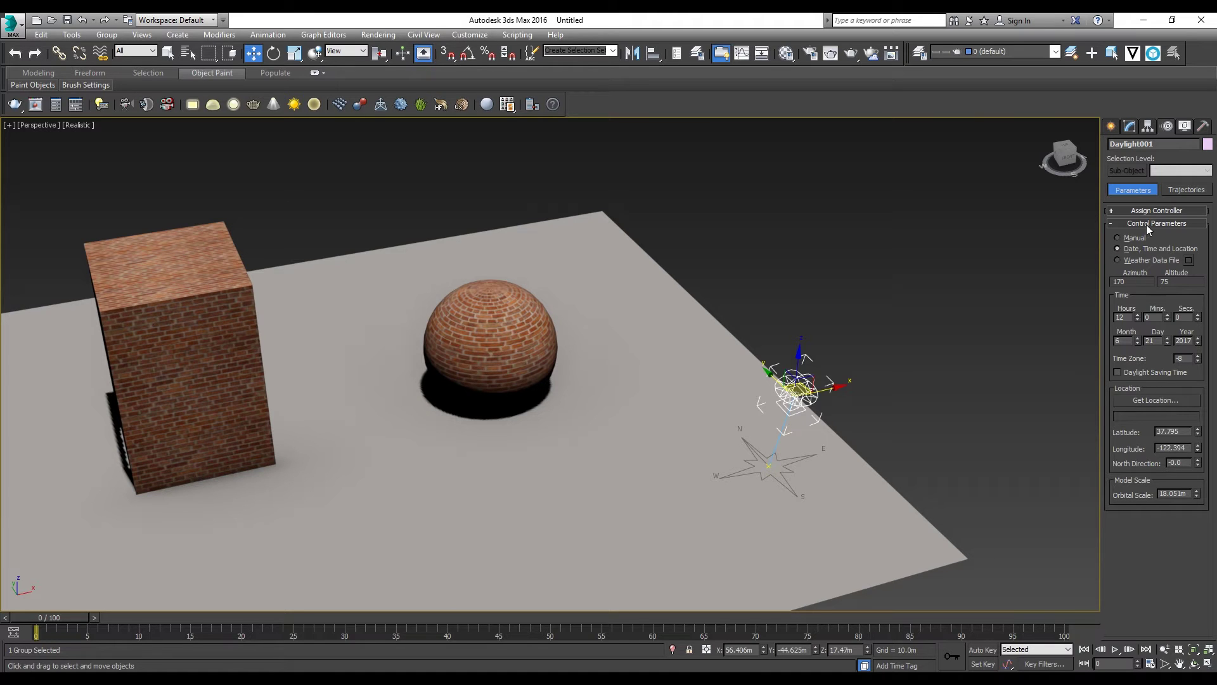
pyautogui.click(1116, 237)
pyautogui.moveTo(472, 436); pyautogui.dragTo(652, 398, button='middle')
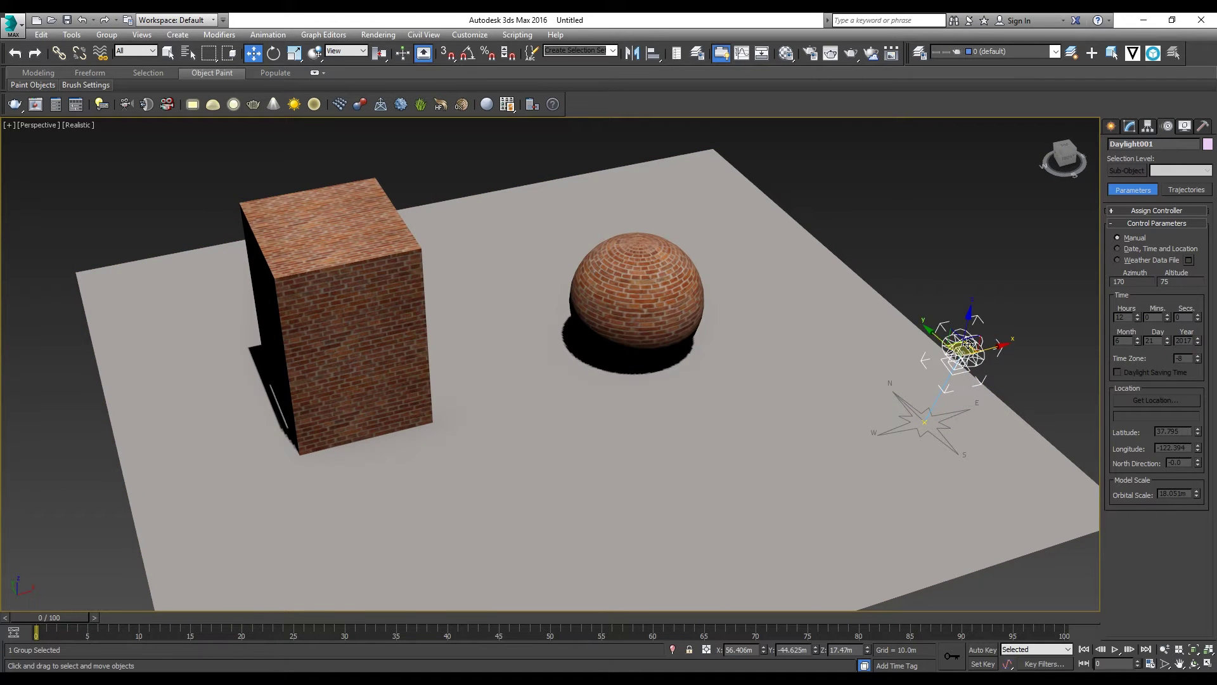
pyautogui.moveTo(968, 340); pyautogui.dragTo(993, 358)
# Set the daylight's sunlight type to mr Sun and its skylight to mr Sky, accepting the mr Physical Sky environment map
pyautogui.click(1129, 125)
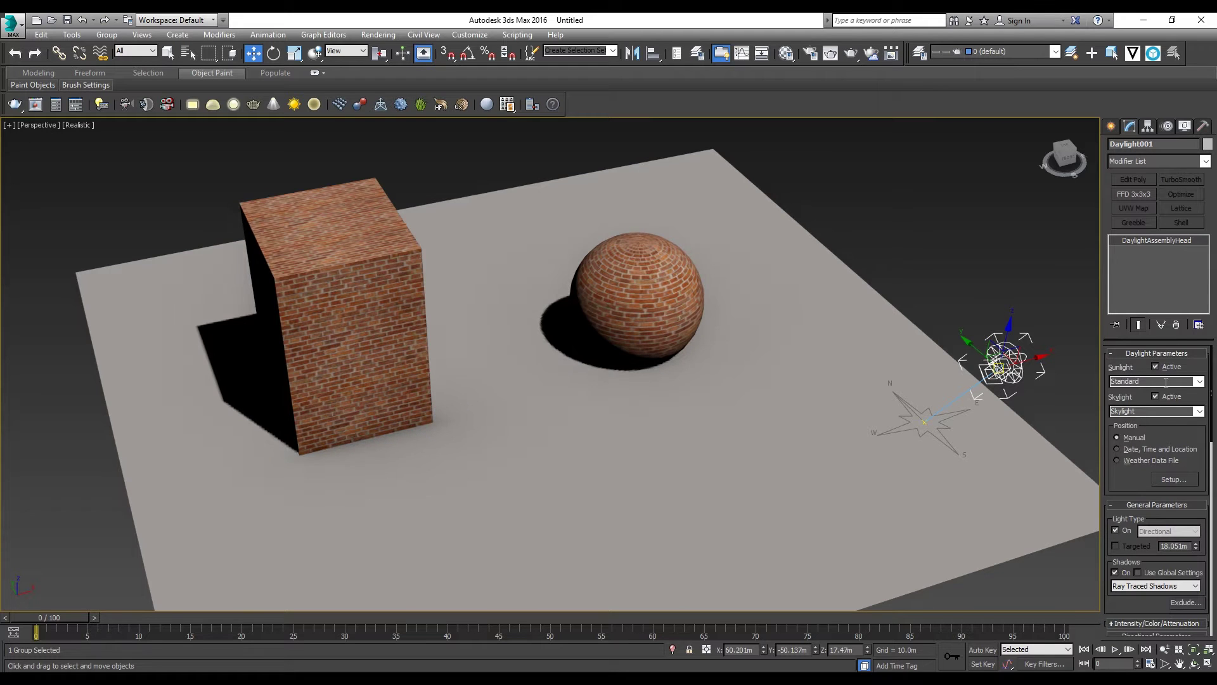
pyautogui.click(1198, 381)
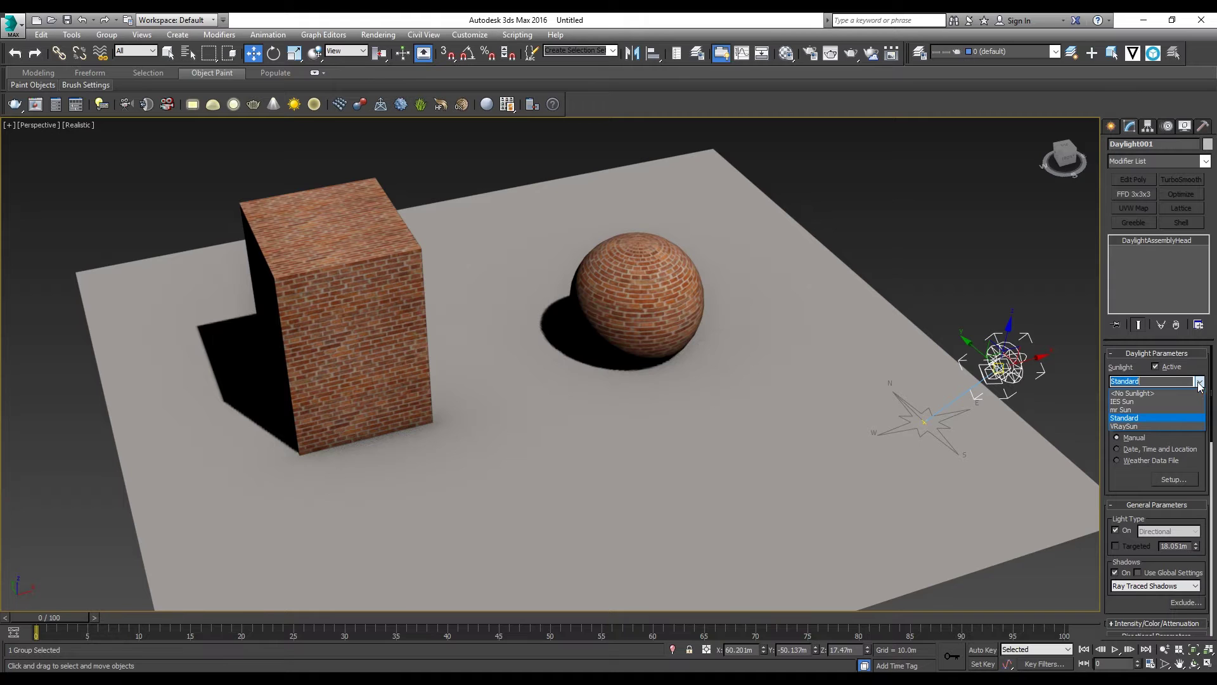
pyautogui.click(1120, 410)
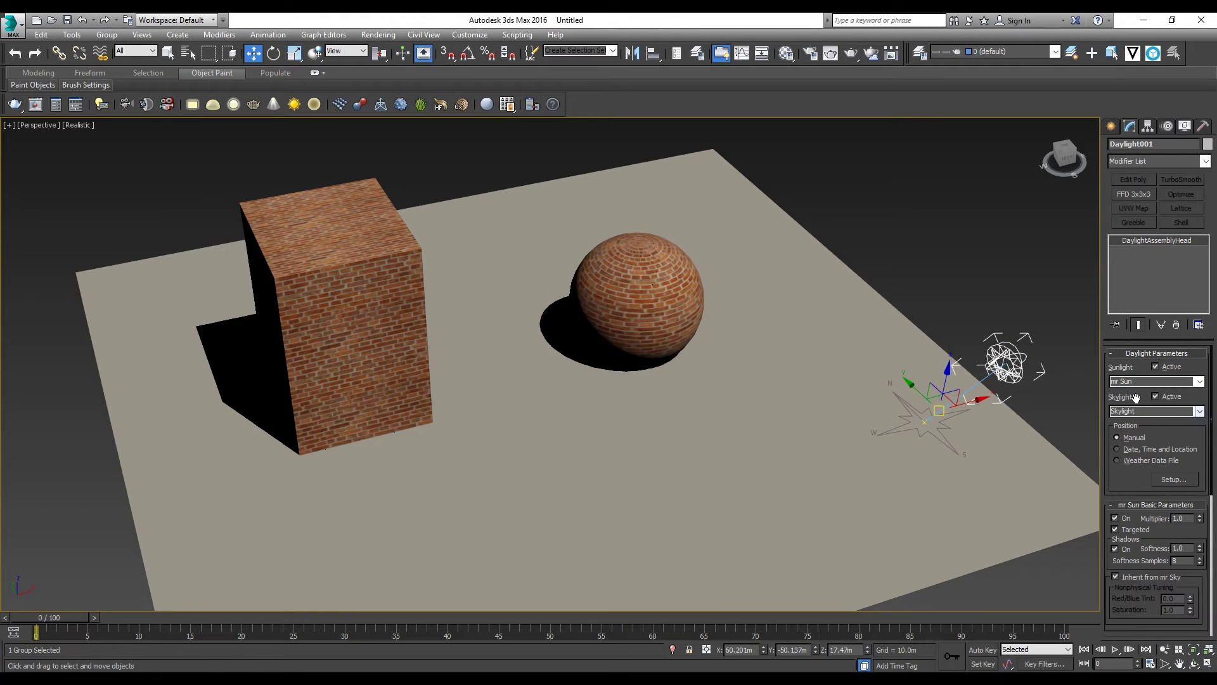
pyautogui.click(1191, 413)
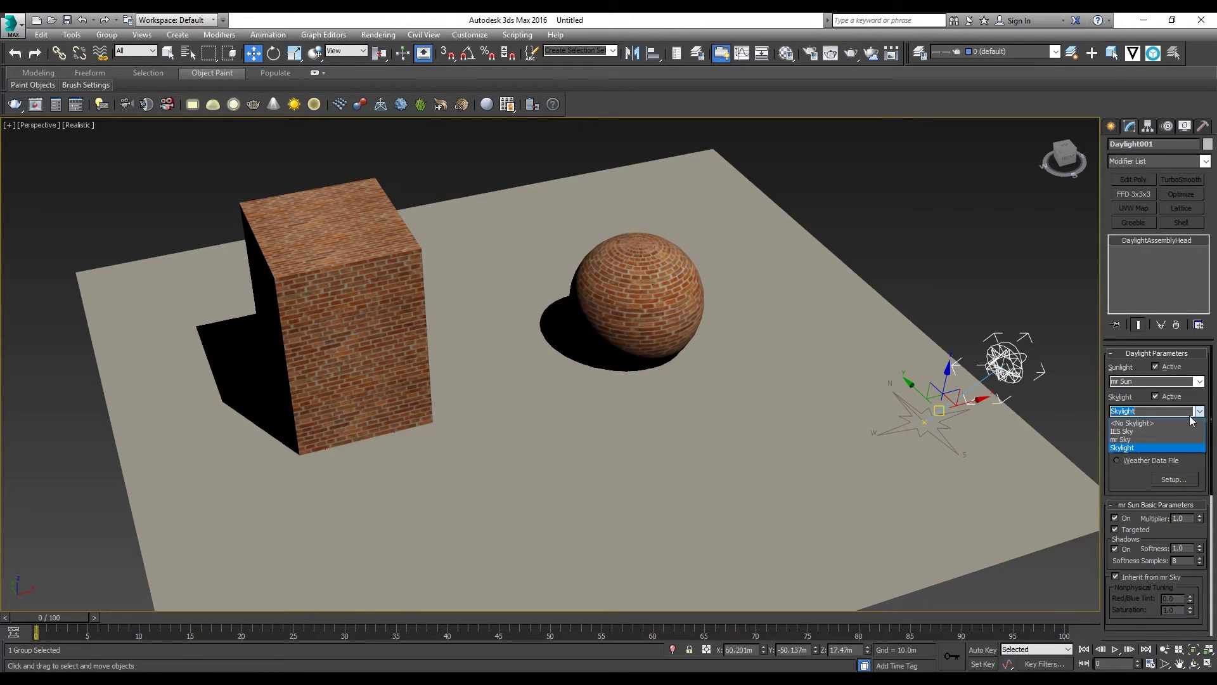
pyautogui.click(1151, 440)
pyautogui.click(658, 409)
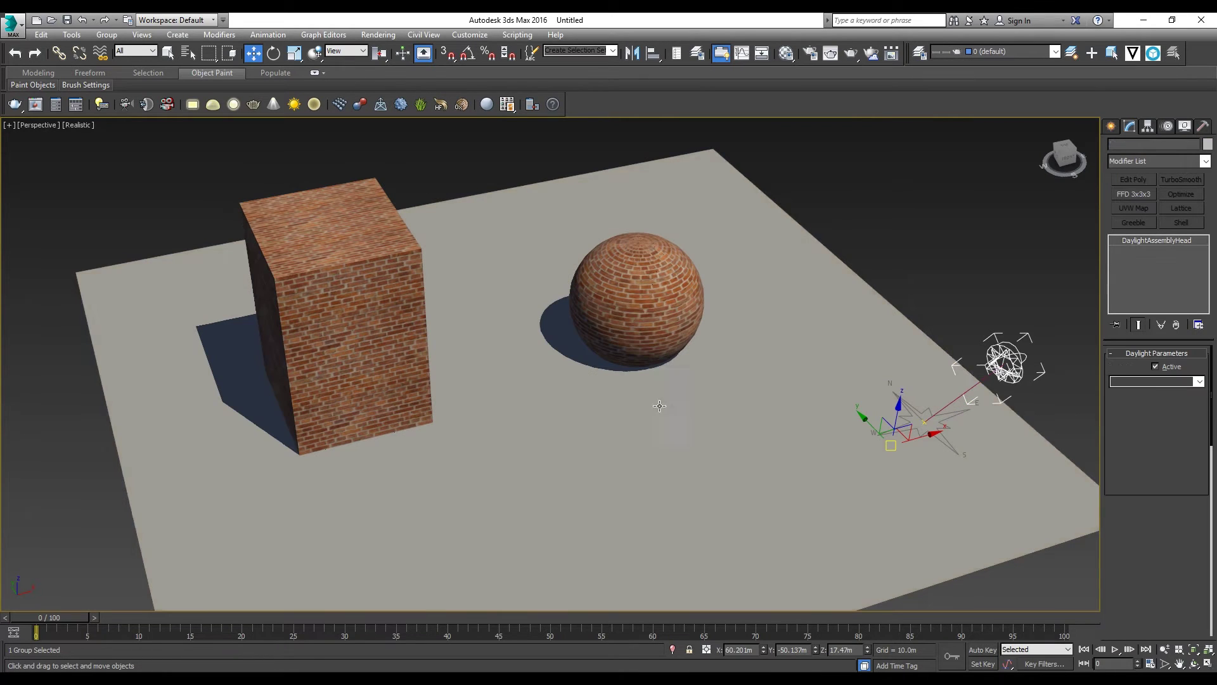
# Examine the lighting and shadows on the brick box and sphere, along with the mr Sun and mr Sky parameters
pyautogui.keyDown('alt'); pyautogui.moveTo(784, 373); pyautogui.dragTo(760, 394, button='middle'); pyautogui.keyUp('alt')
pyautogui.scroll(3, 647, 402)
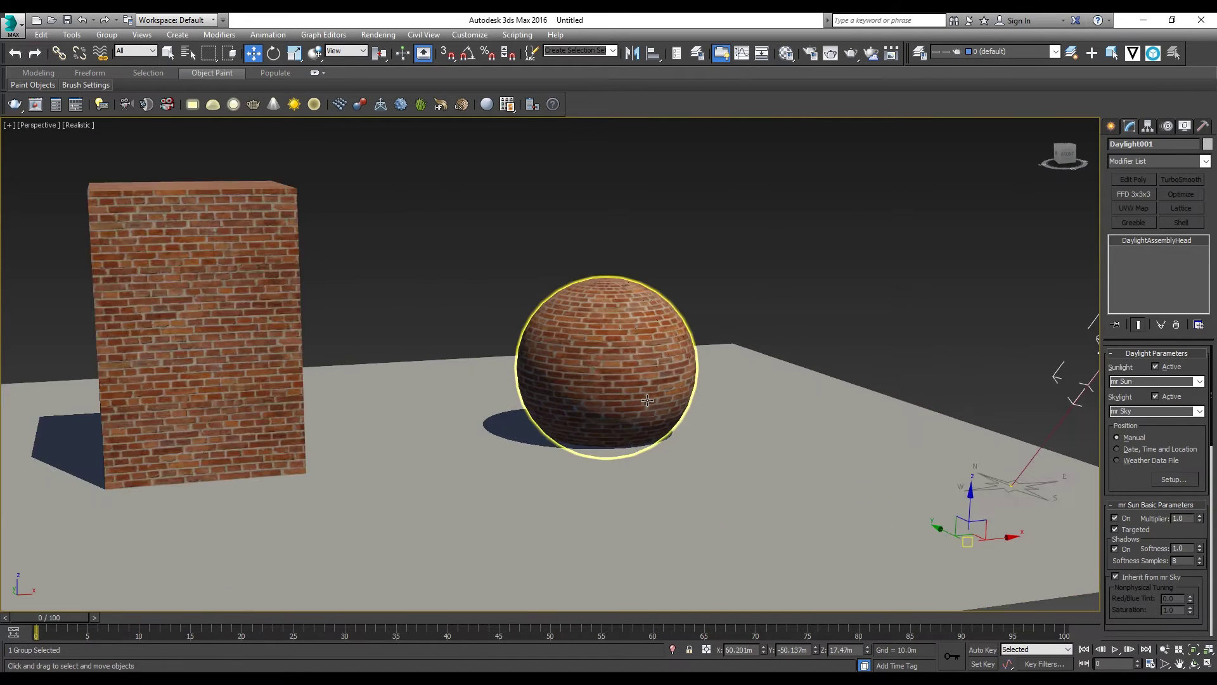
pyautogui.scroll(-4, 655, 401)
pyautogui.scroll(4, 655, 402)
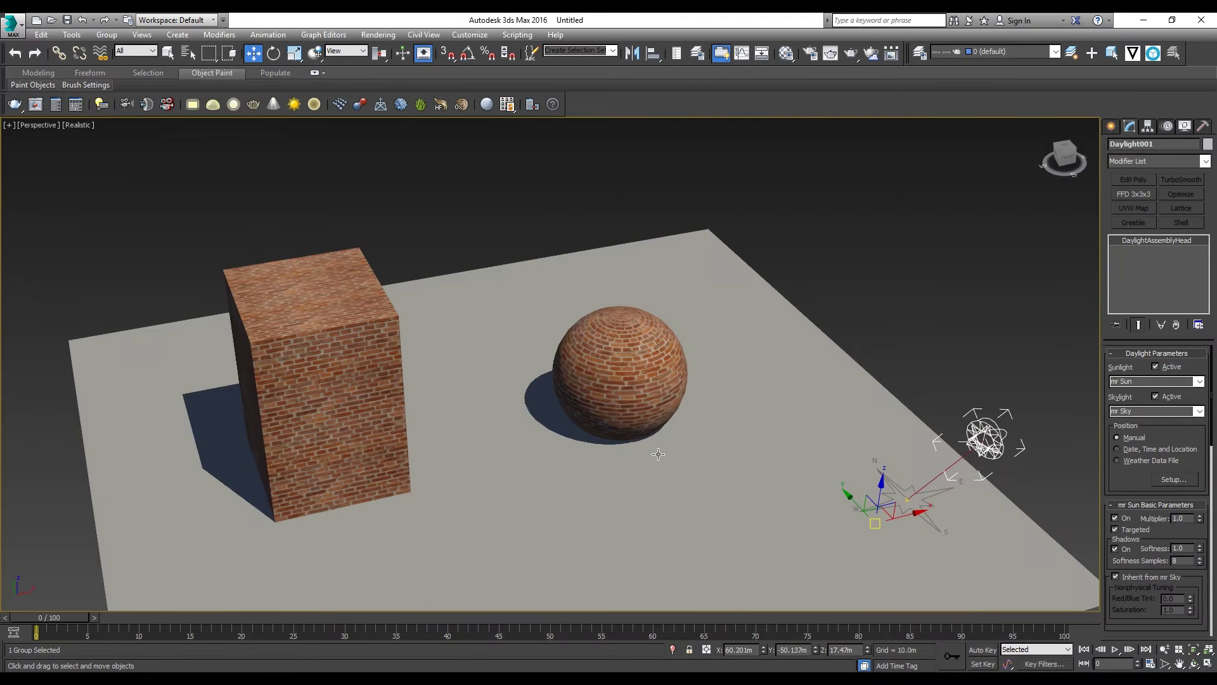
pyautogui.scroll(3, 656, 404)
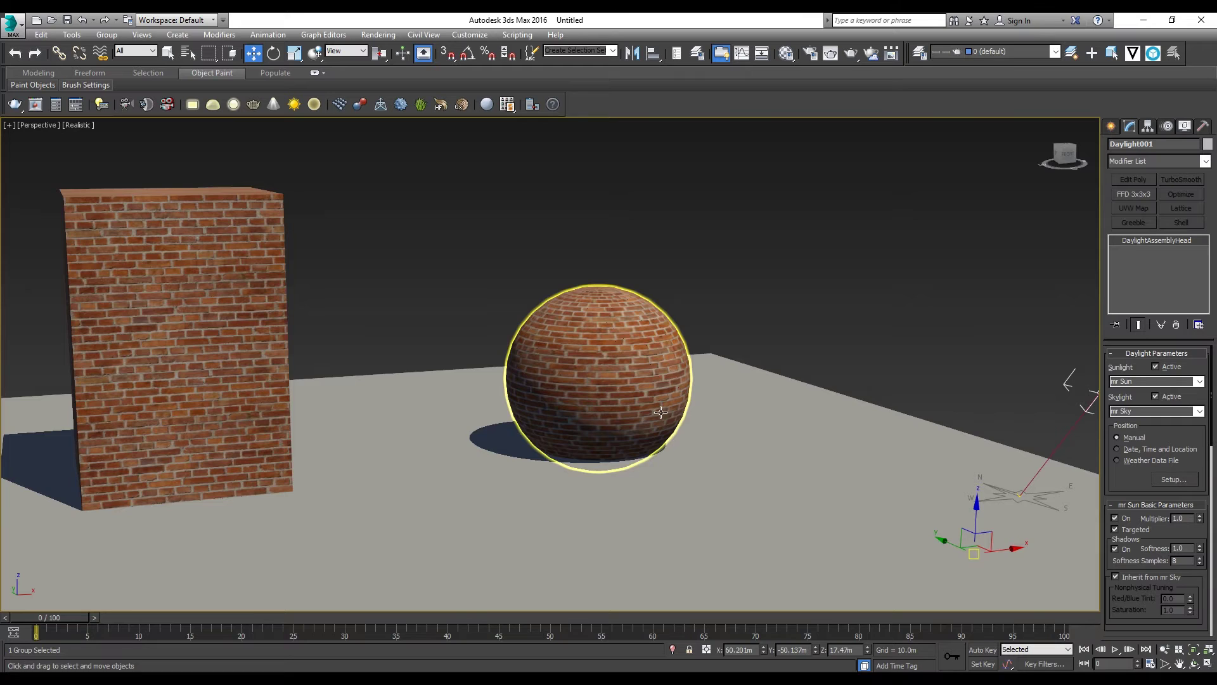
pyautogui.scroll(-7, 658, 415)
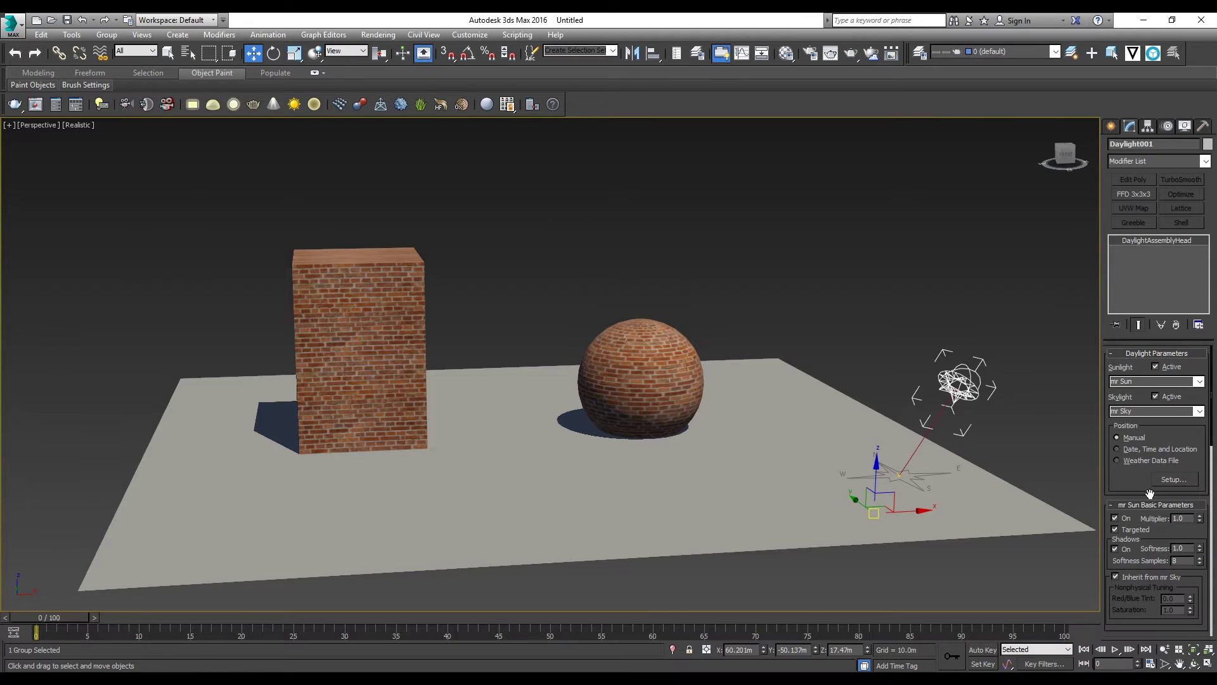
pyautogui.moveTo(1139, 519); pyautogui.dragTo(1146, 416)
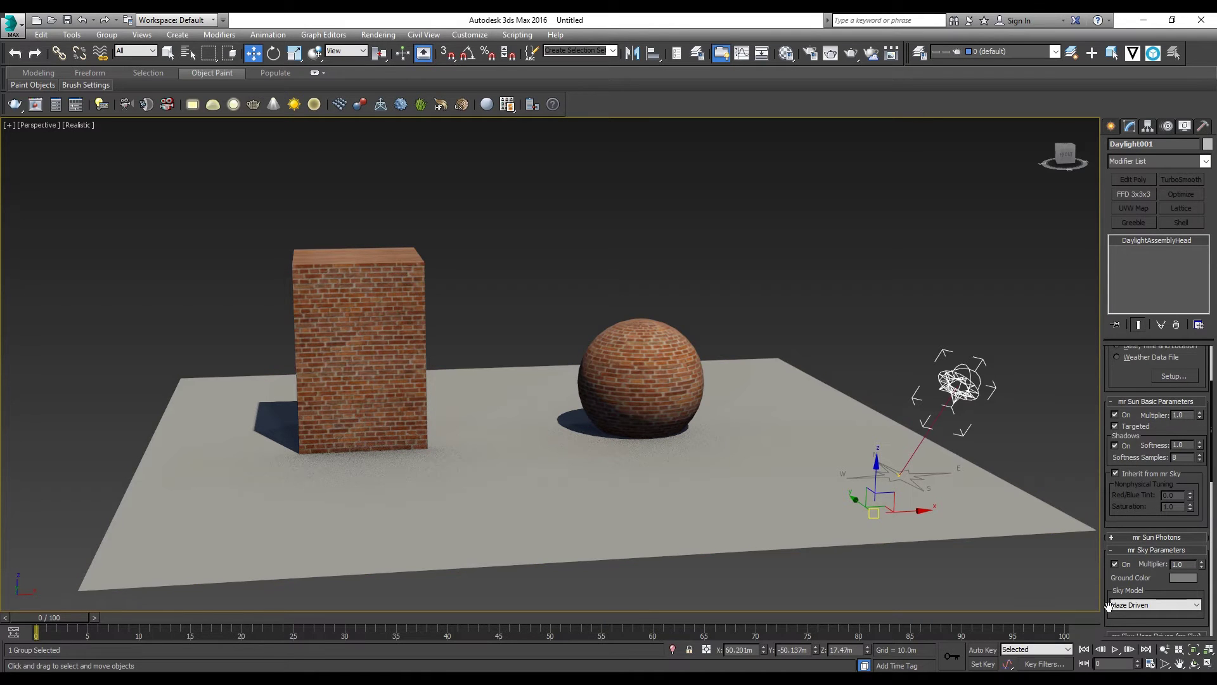
pyautogui.scroll(2, 797, 385)
pyautogui.moveTo(715, 381); pyautogui.dragTo(552, 374, button='middle')
pyautogui.keyDown('alt'); pyautogui.moveTo(553, 374); pyautogui.dragTo(856, 380, button='middle'); pyautogui.keyUp('alt')
pyautogui.scroll(-2, 625, 384)
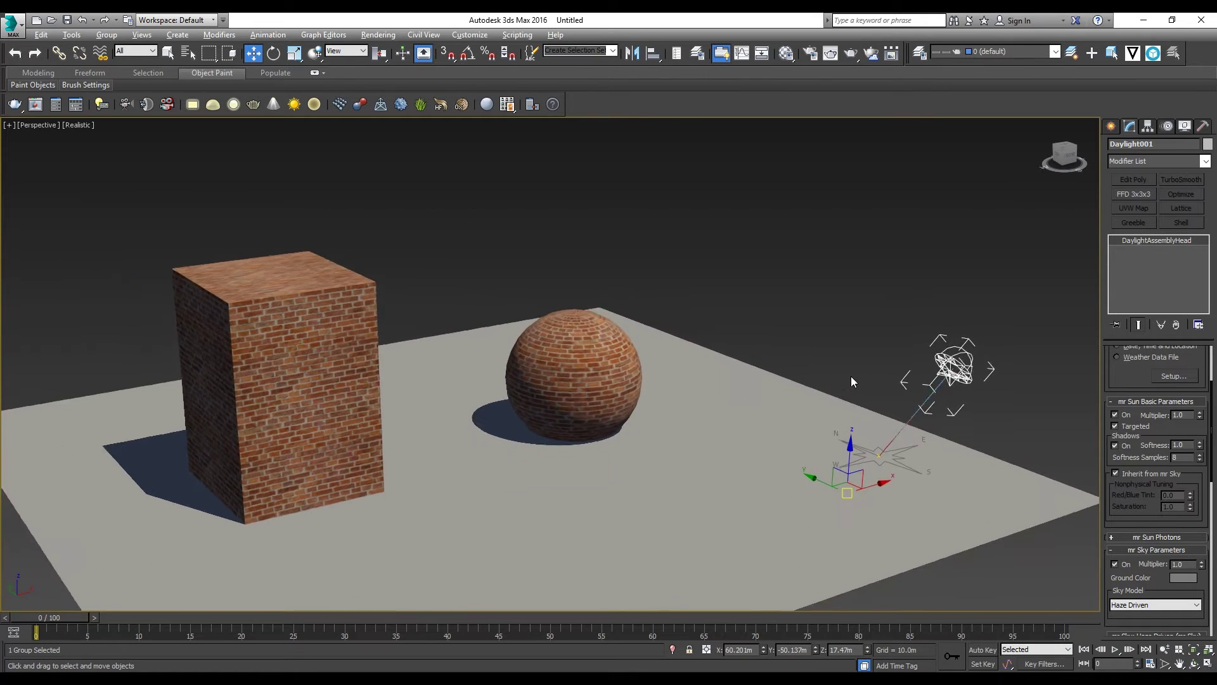
pyautogui.scroll(3, 688, 355)
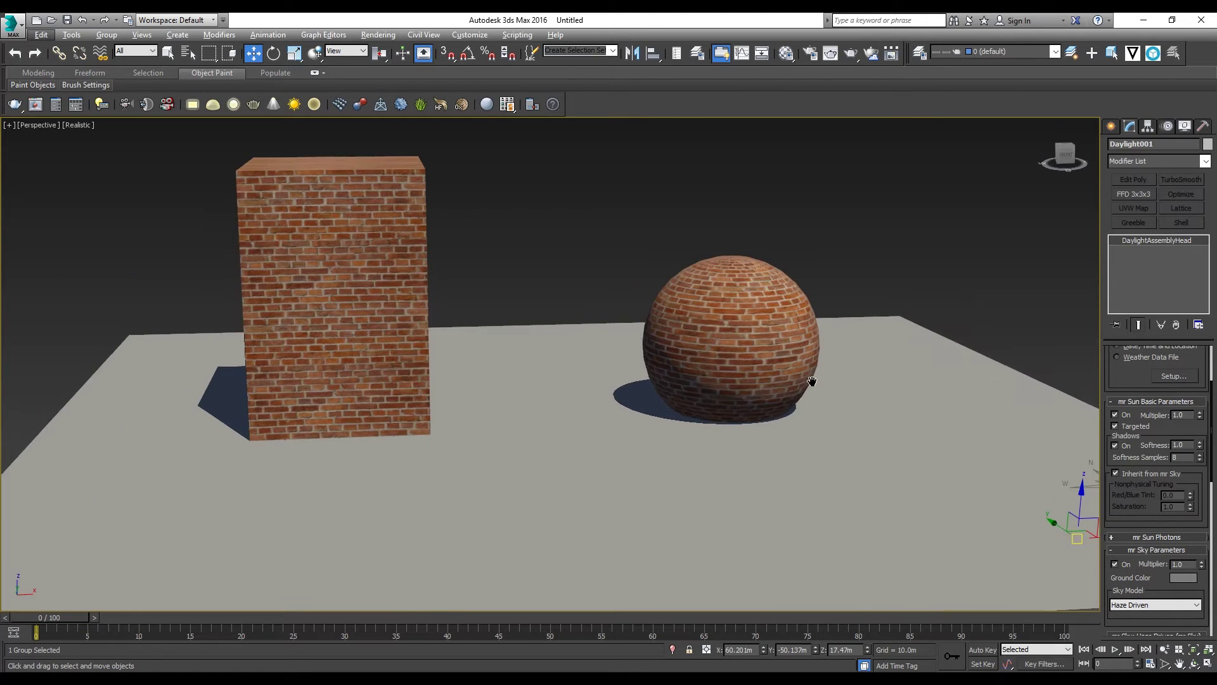
# Open the environment settings and choose mr Photographic Exposure Control as the exposure control
pyautogui.click(378, 35)
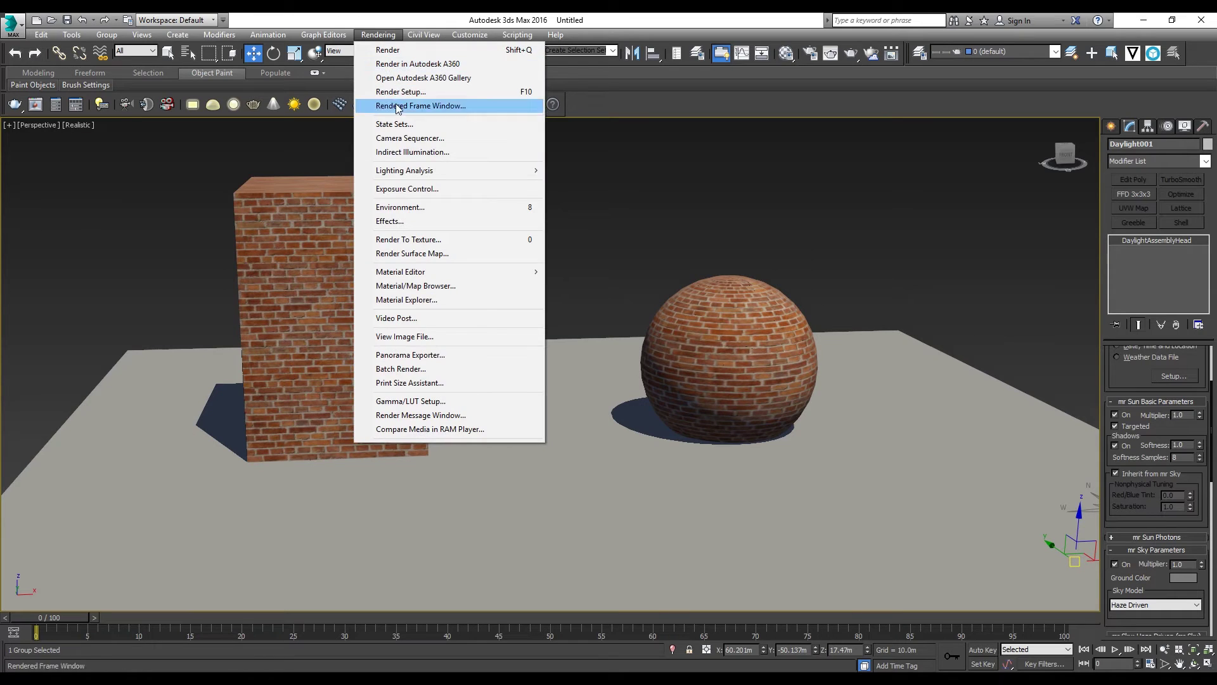
pyautogui.click(422, 208)
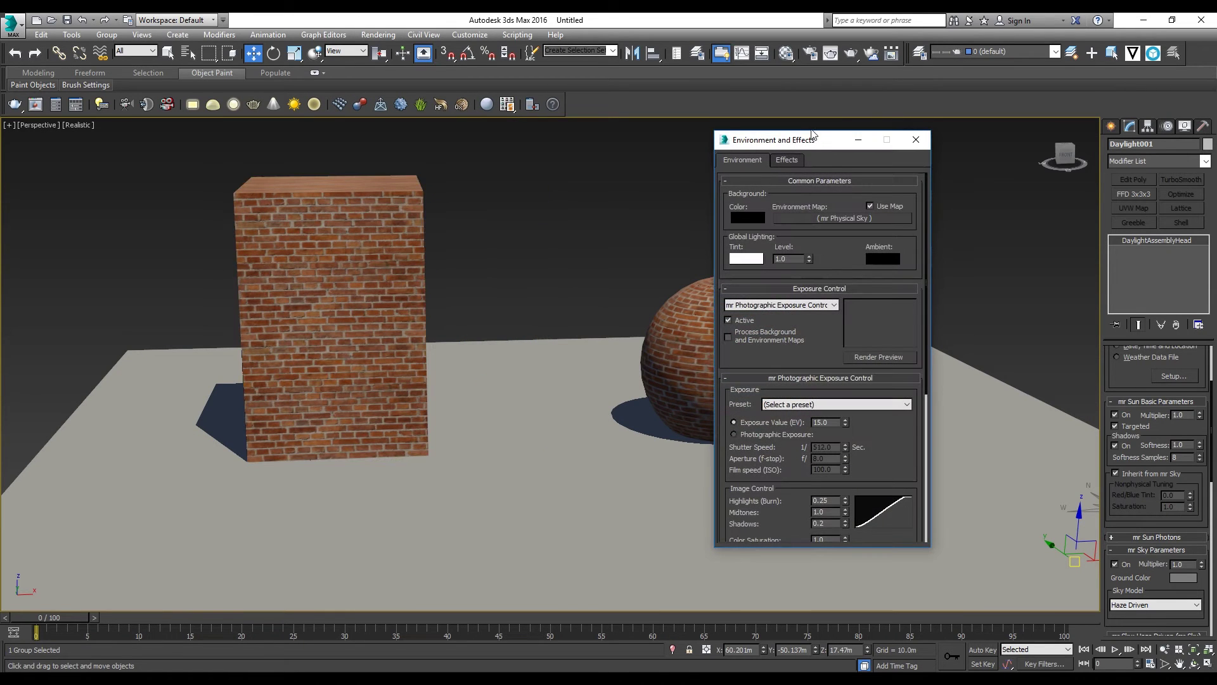
pyautogui.moveTo(816, 147); pyautogui.dragTo(910, 138)
pyautogui.keyDown('alt'); pyautogui.moveTo(686, 257); pyautogui.dragTo(633, 271, button='middle'); pyautogui.keyUp('alt')
pyautogui.scroll(-3, 558, 230)
pyautogui.click(888, 298)
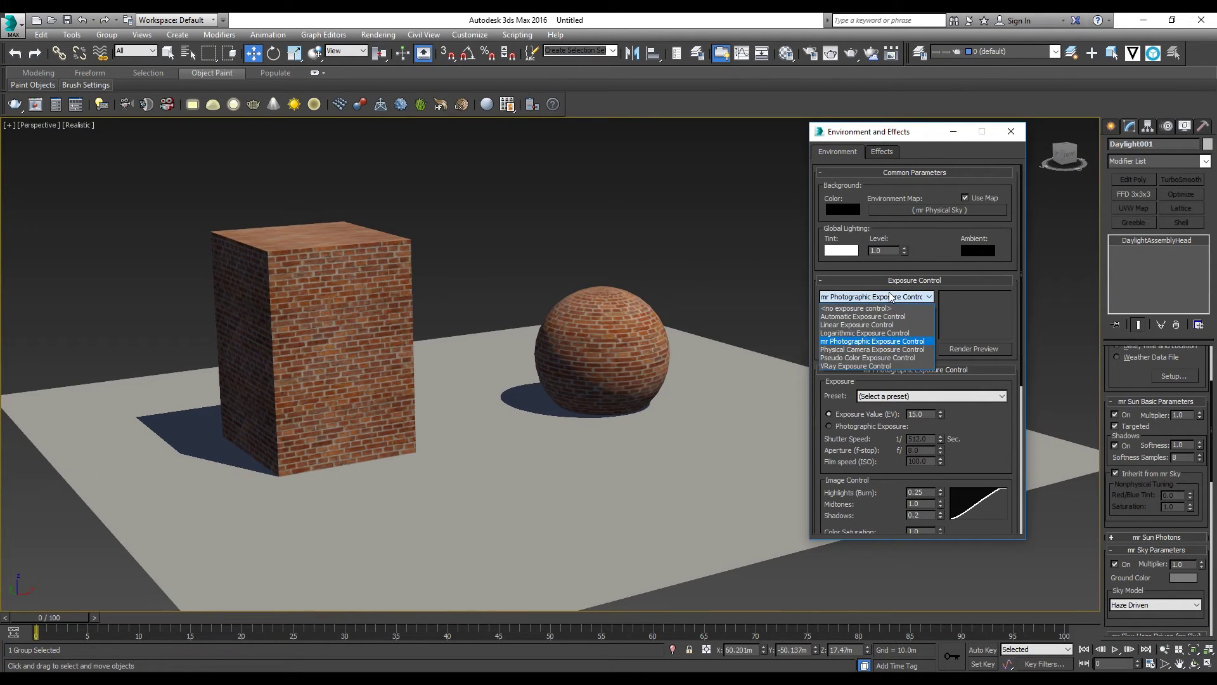
pyautogui.click(861, 342)
# Try the Photographic Exposure mode, return to Exposure Value (EV), and close the environment settings
pyautogui.scroll(-1, 844, 380)
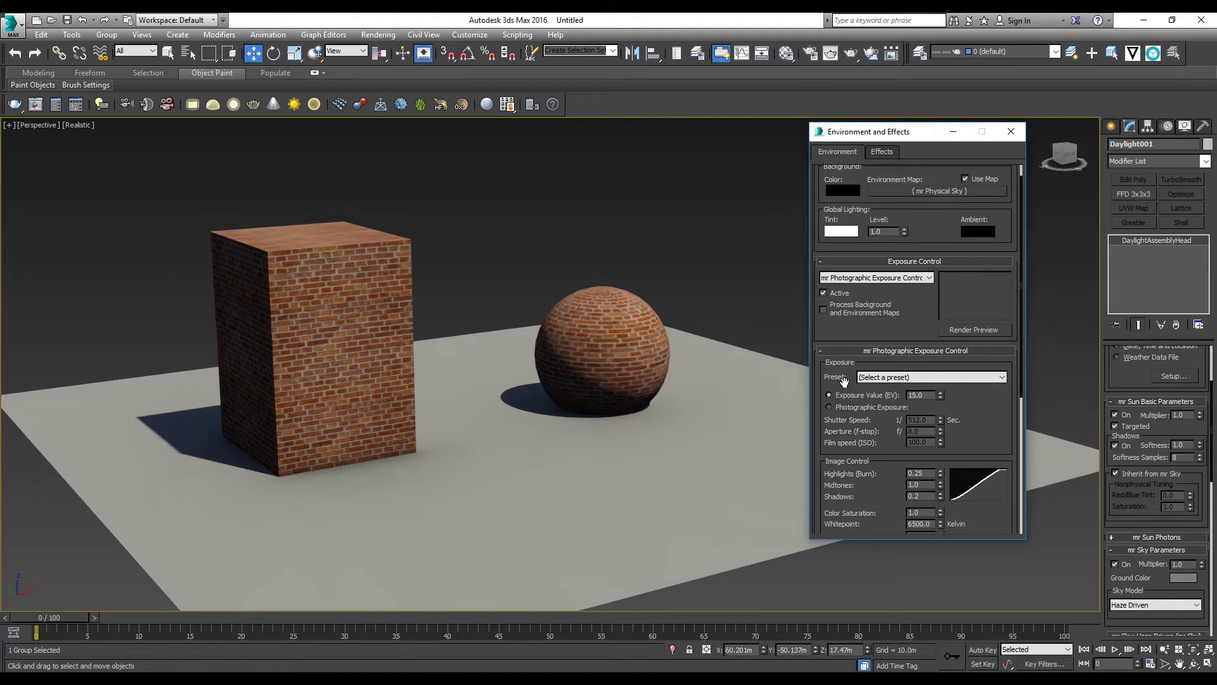
pyautogui.scroll(-3, 843, 379)
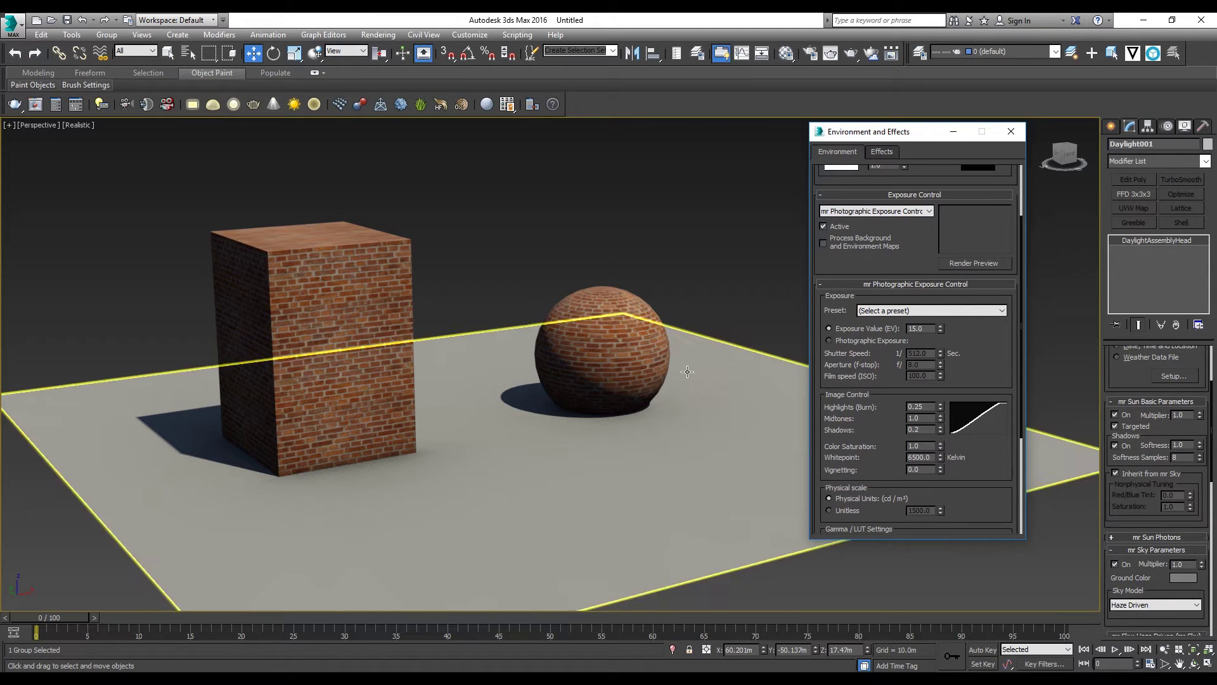
pyautogui.scroll(3, 664, 371)
pyautogui.scroll(-3, 570, 372)
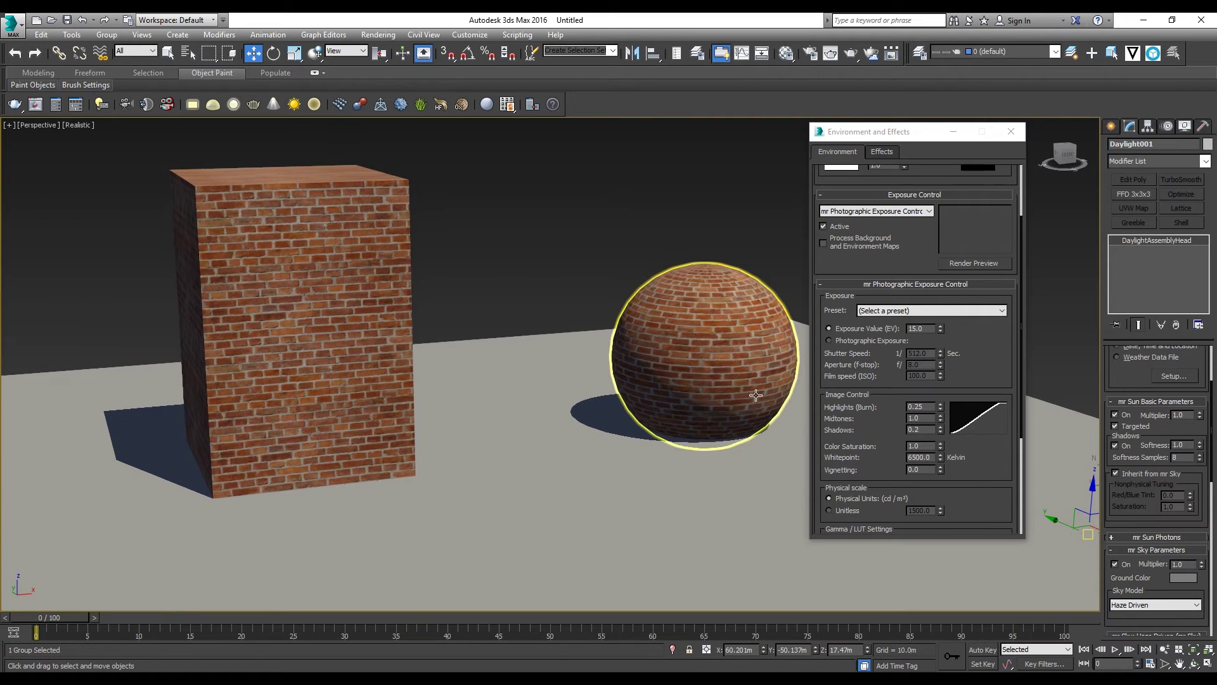
pyautogui.click(854, 340)
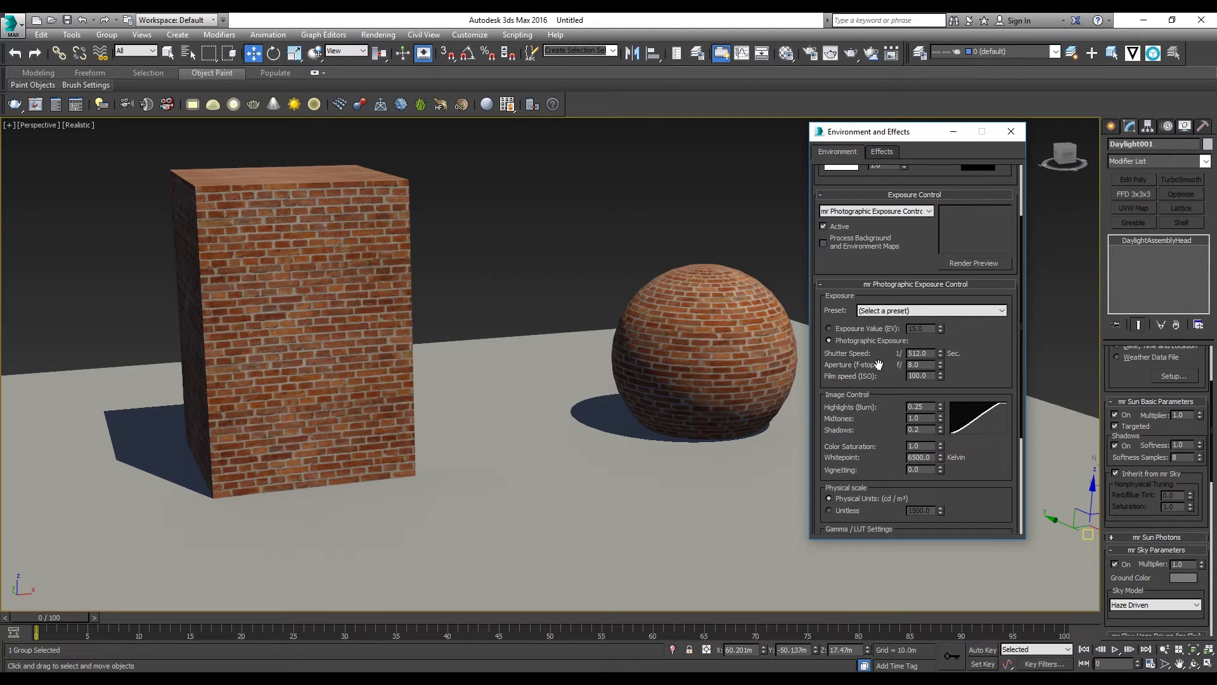
pyautogui.click(830, 328)
pyautogui.click(1012, 132)
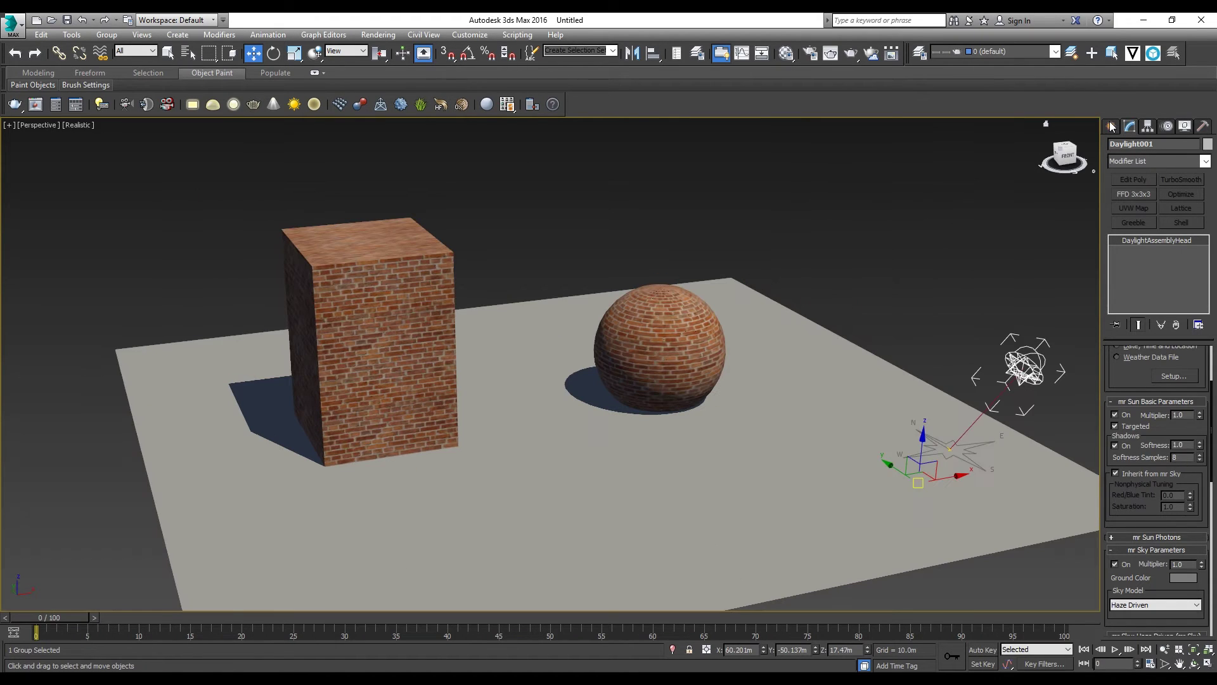
# Restore the four-viewport layout and place a targeted Physical camera in the Top view, aimed from outside the plane's corner between the box and sphere
pyautogui.click(1111, 126)
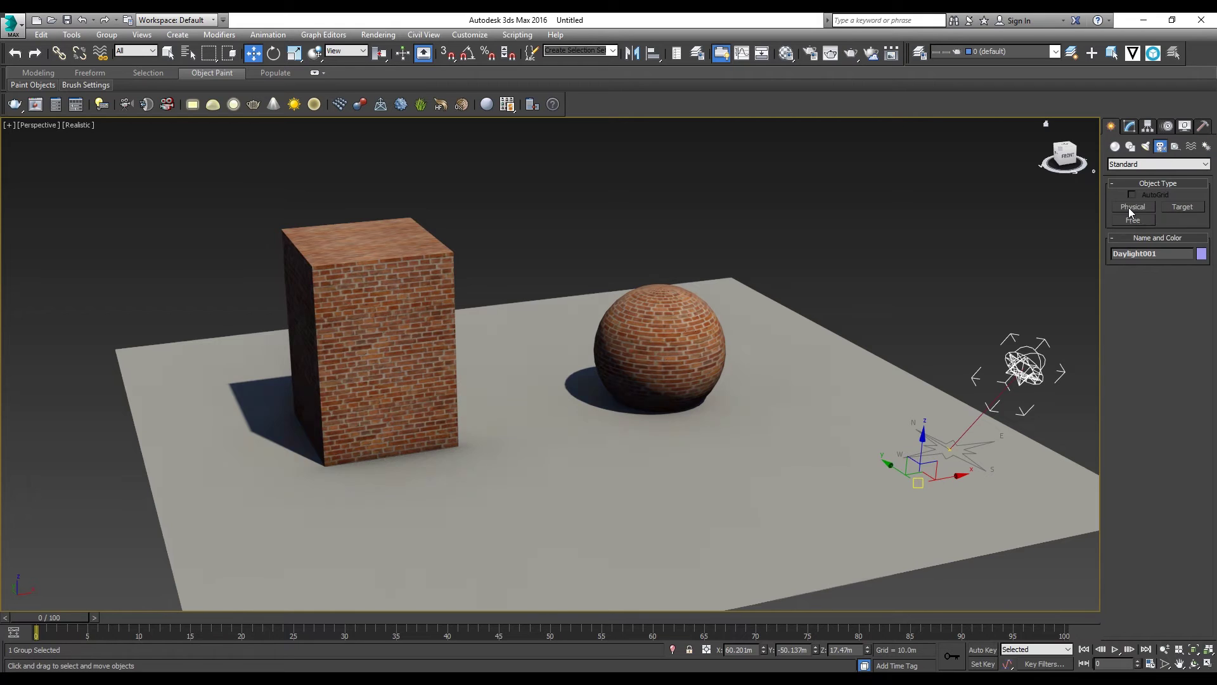
pyautogui.click(1160, 147)
pyautogui.click(9, 125)
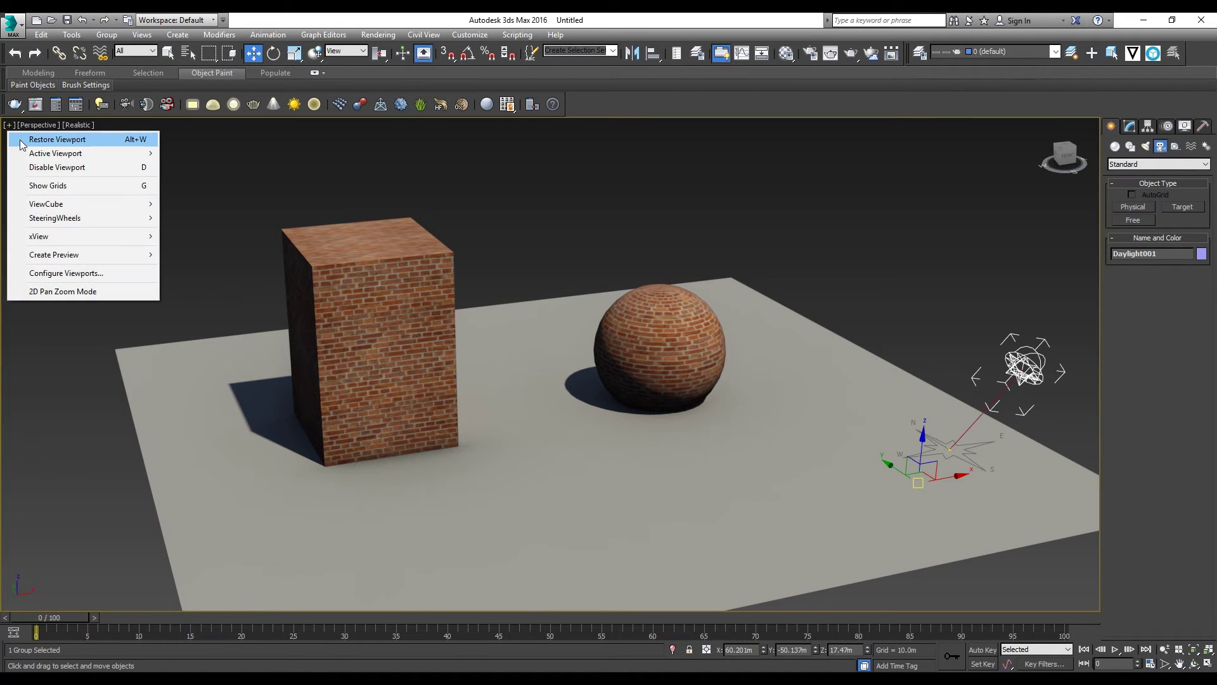
pyautogui.click(57, 139)
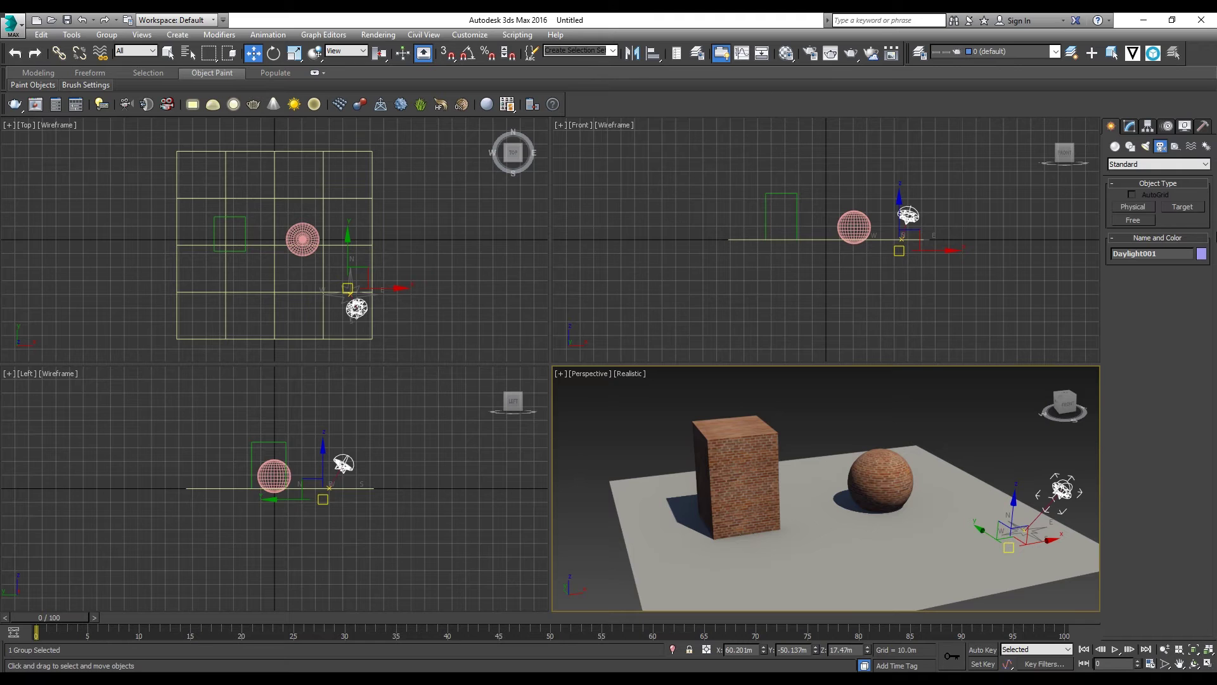
pyautogui.click(1143, 208)
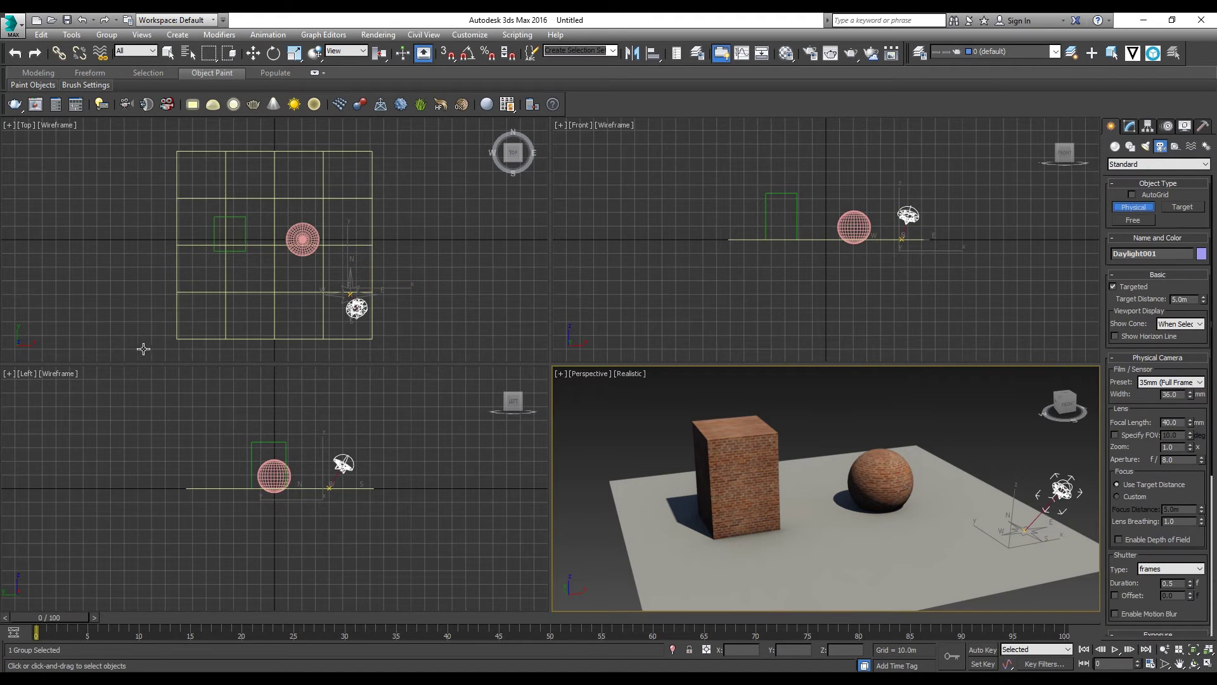
pyautogui.moveTo(166, 342); pyautogui.dragTo(266, 237)
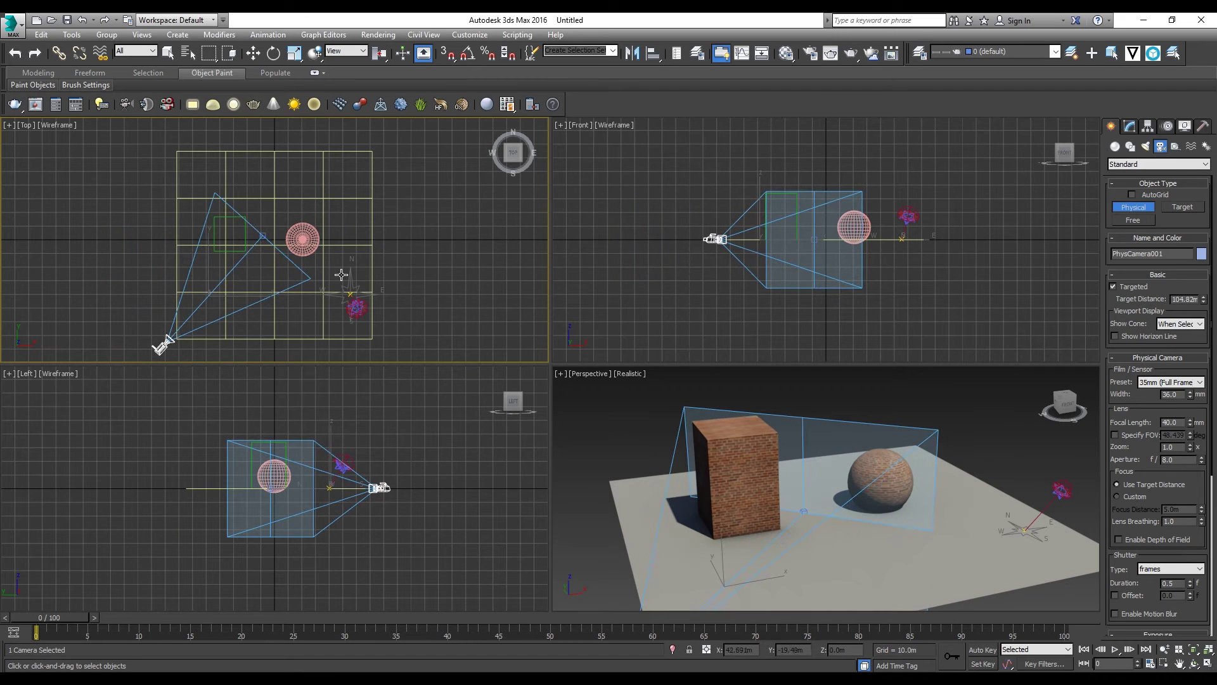
pyautogui.rightClick(603, 407)
pyautogui.click(594, 412)
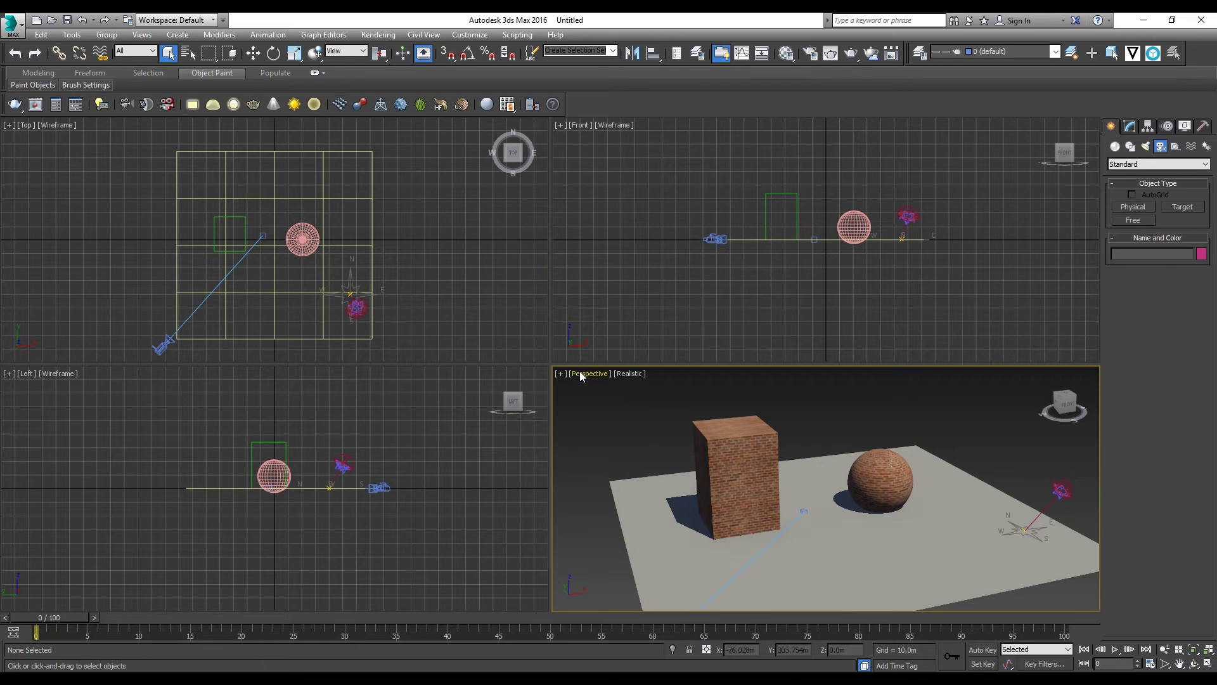
# Switch the Perspective viewport to the view through the physical camera, PhysCamera001
pyautogui.click(578, 374)
pyautogui.click(568, 416)
pyautogui.click(592, 376)
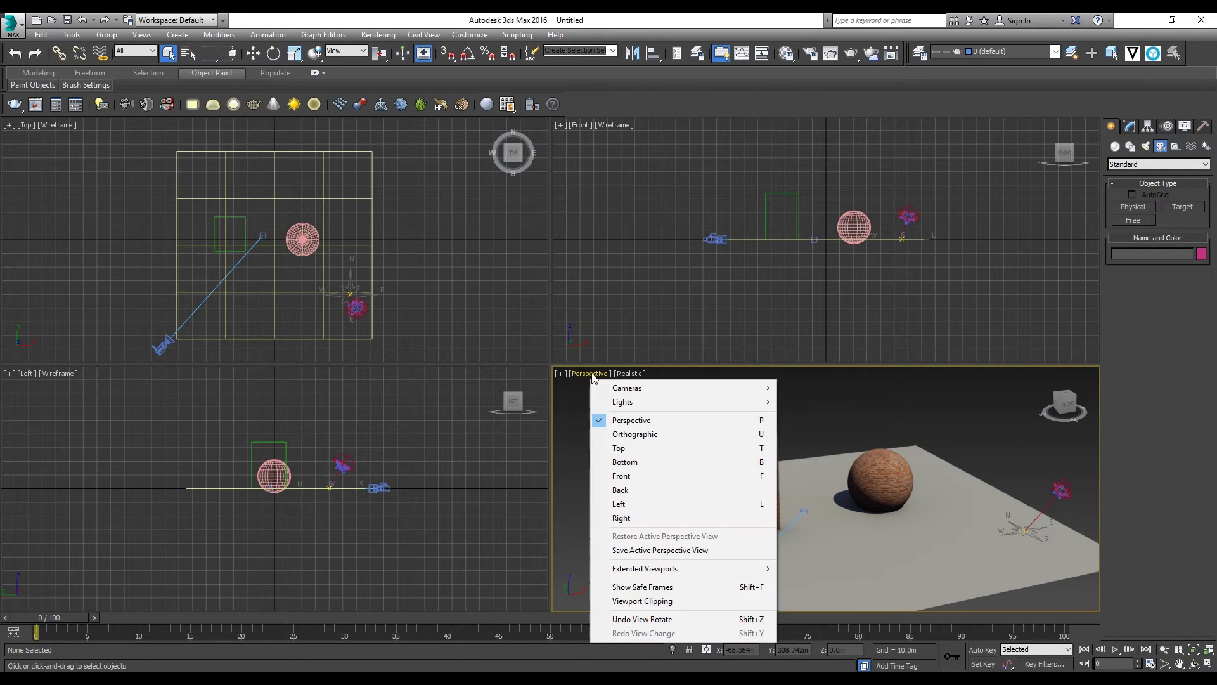
pyautogui.moveTo(697, 388)
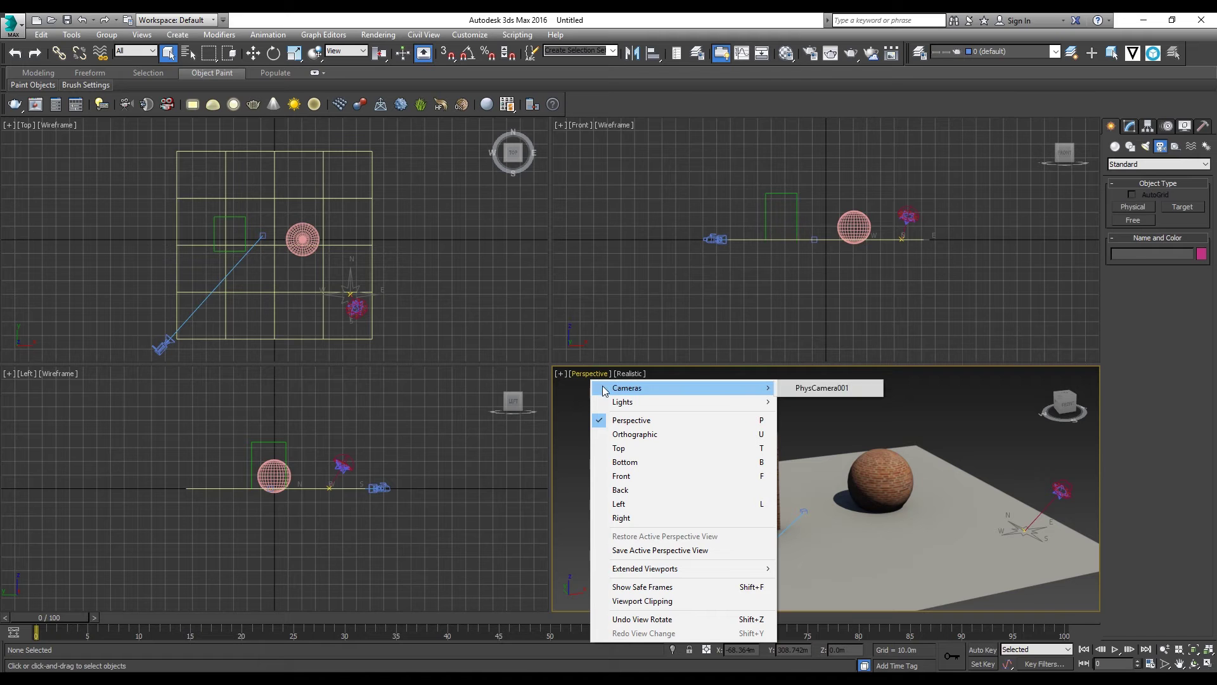
pyautogui.click(839, 390)
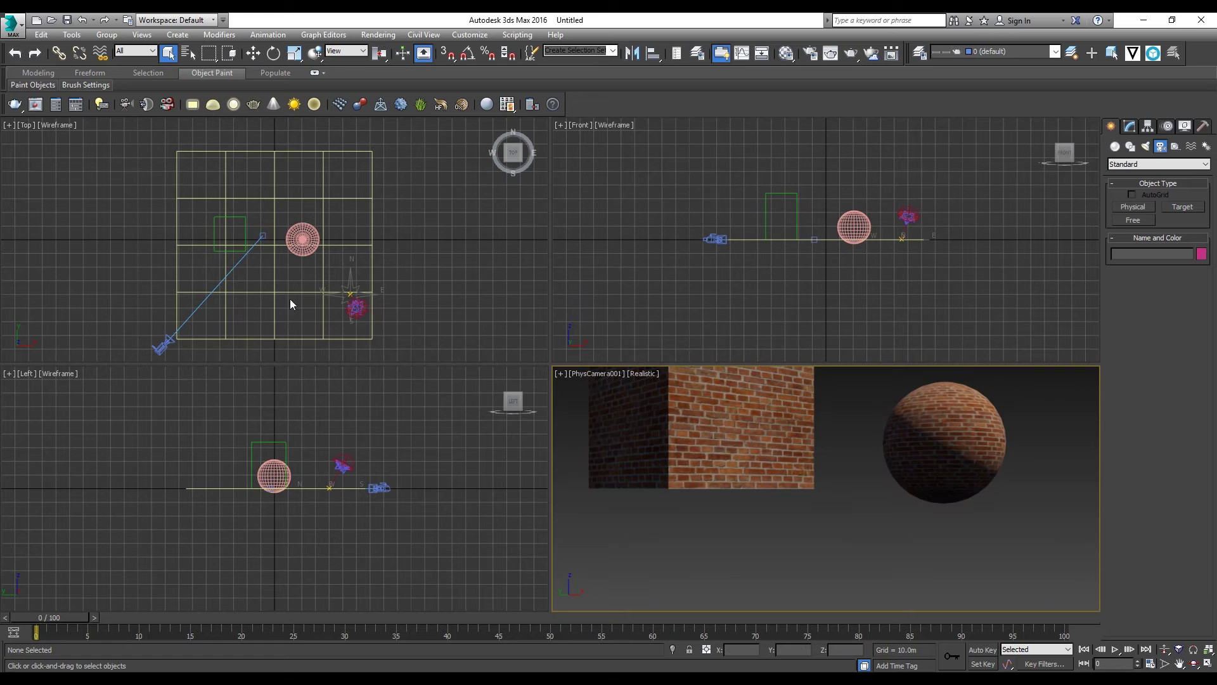
# Move the camera back from the objects in the Top view to about X -84 m, Y -91.5 m
pyautogui.click(159, 349)
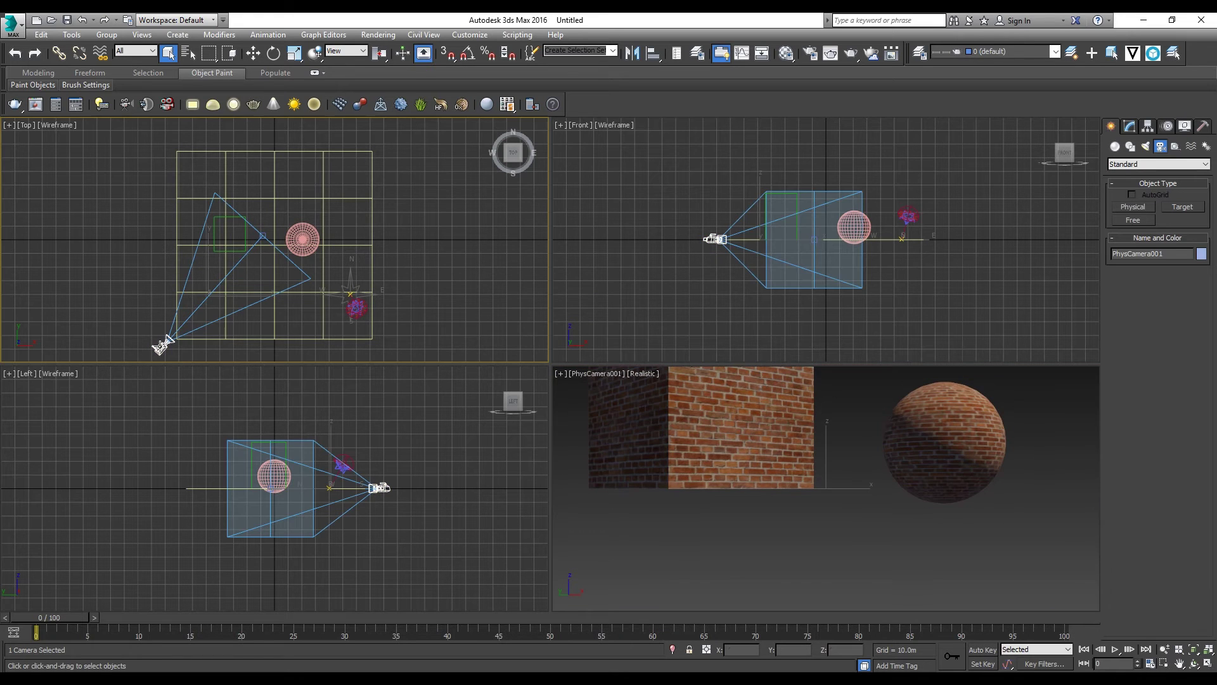
pyautogui.click(385, 485)
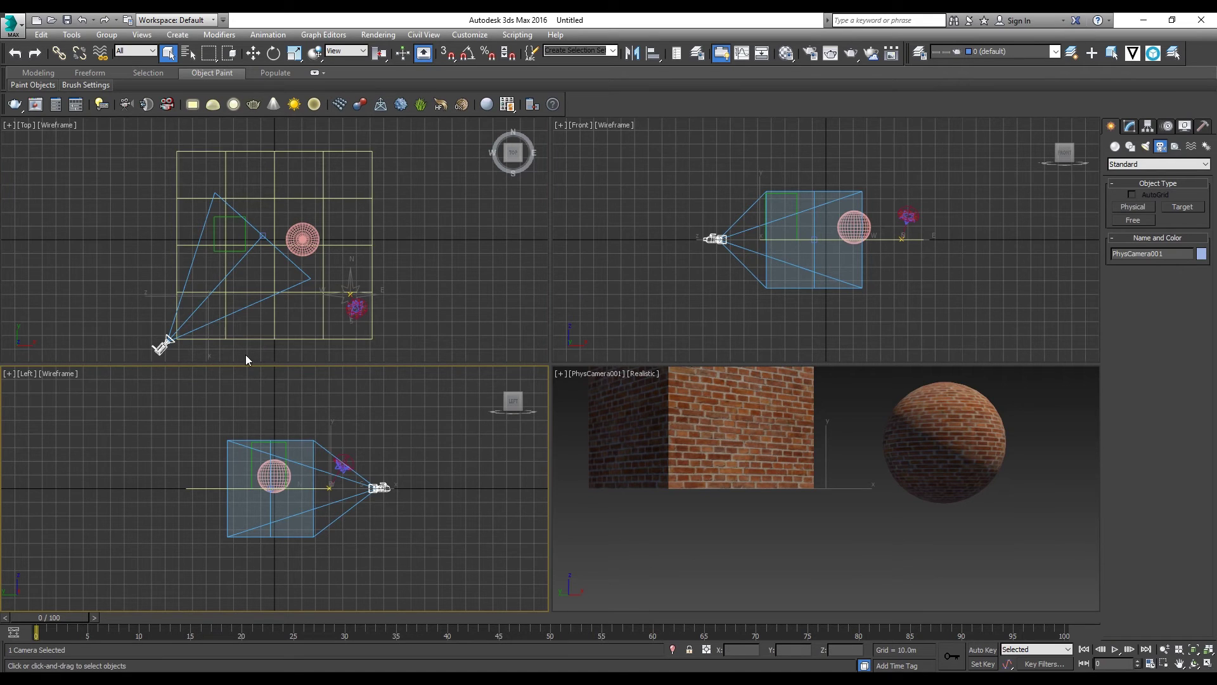
pyautogui.click(252, 53)
pyautogui.click(162, 349)
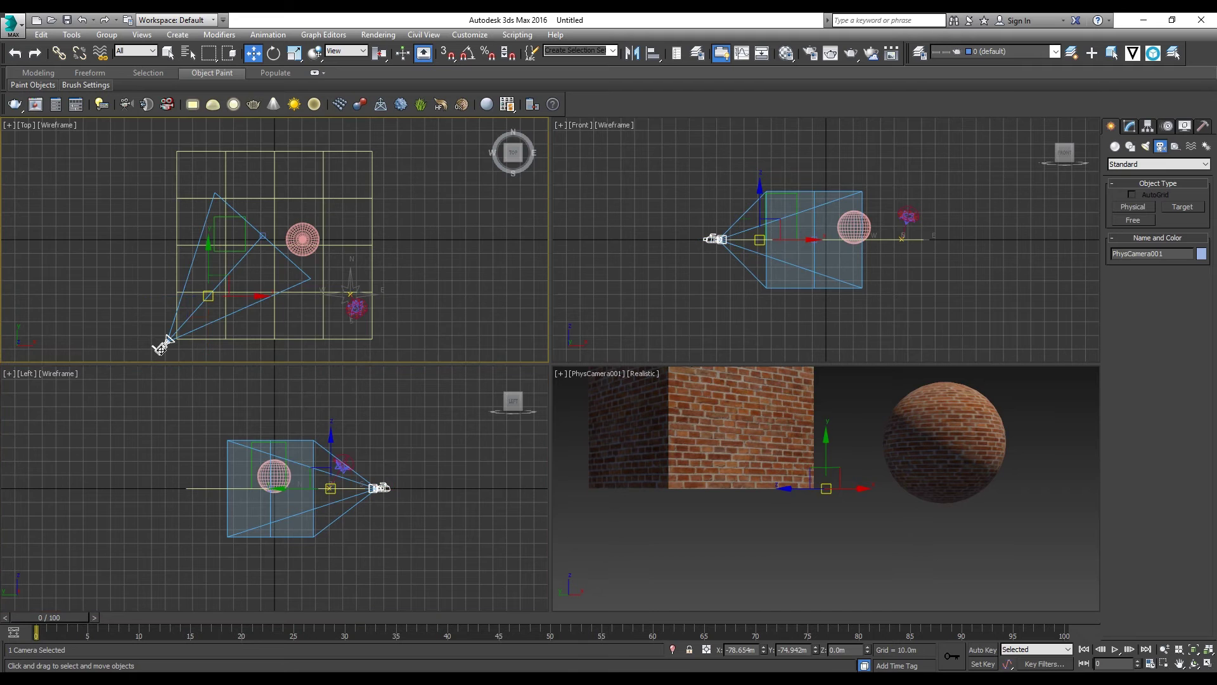
pyautogui.moveTo(223, 281); pyautogui.dragTo(214, 293)
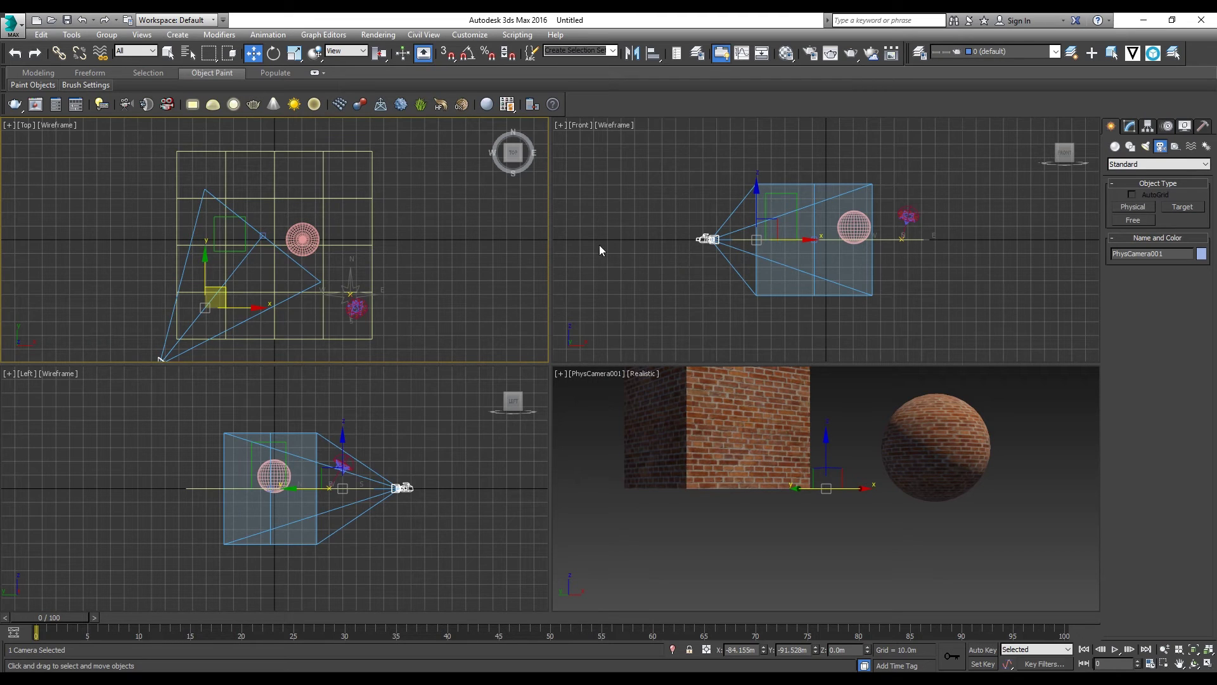
pyautogui.click(670, 235)
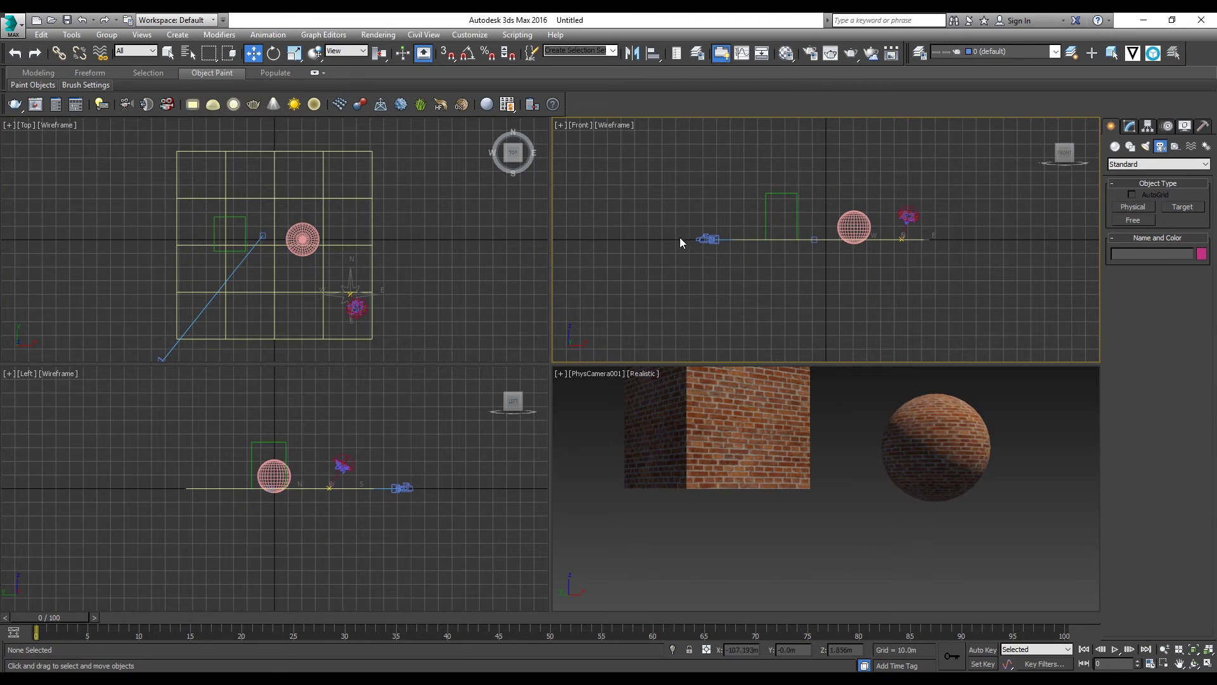
# Raise the camera above the ground in the Left view to a height of about 22.3 m
pyautogui.click(416, 488)
pyautogui.scroll(4, 406, 493)
pyautogui.scroll(-2, 402, 489)
pyautogui.moveTo(402, 490); pyautogui.dragTo(422, 511, button='middle')
pyautogui.click(423, 504)
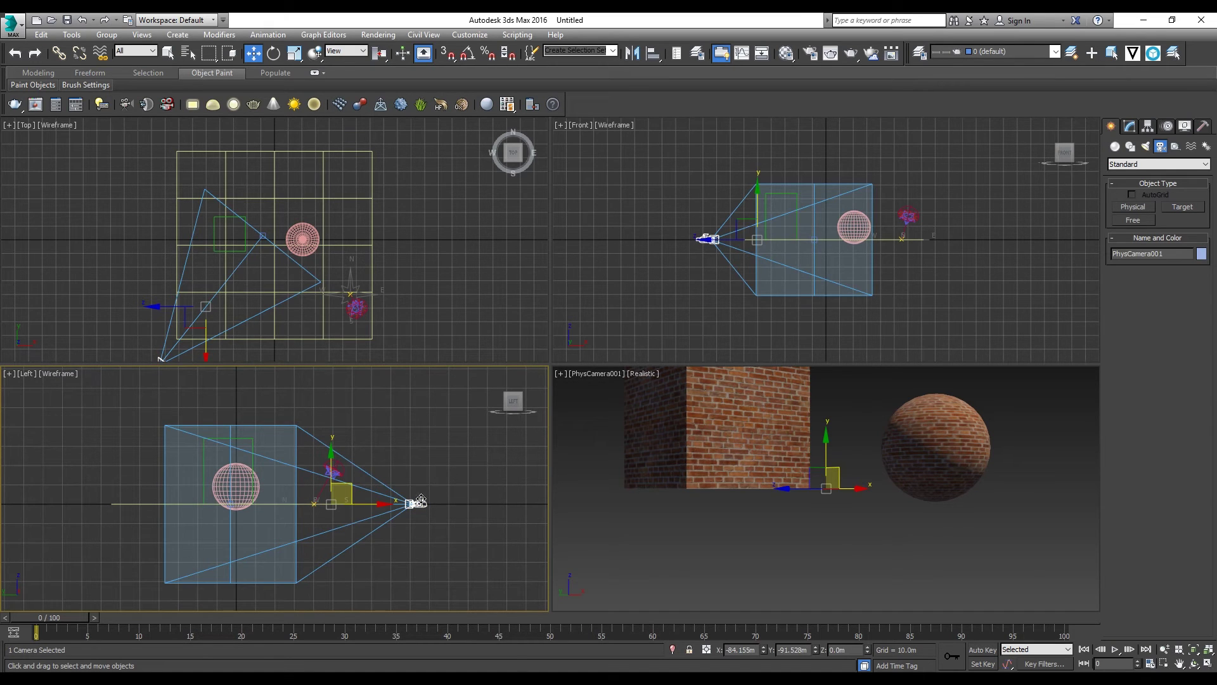
pyautogui.moveTo(335, 419)
pyautogui.mouseDown()
pyautogui.moveTo(336, 403)
pyautogui.moveTo(335, 512)
pyautogui.moveTo(335, 407)
pyautogui.mouseUp()
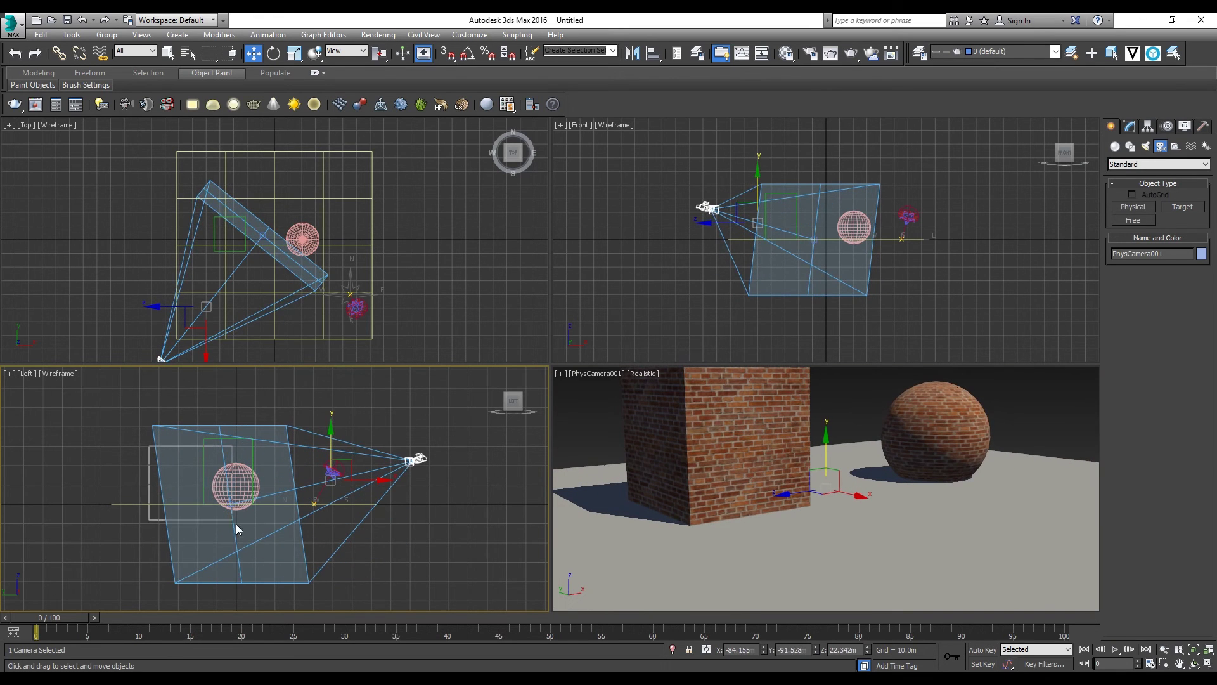
# Restrict the selection filter to Cameras and raise the camera's target above the ground plane in the Left view
pyautogui.click(238, 494)
pyautogui.click(138, 435)
pyautogui.click(153, 50)
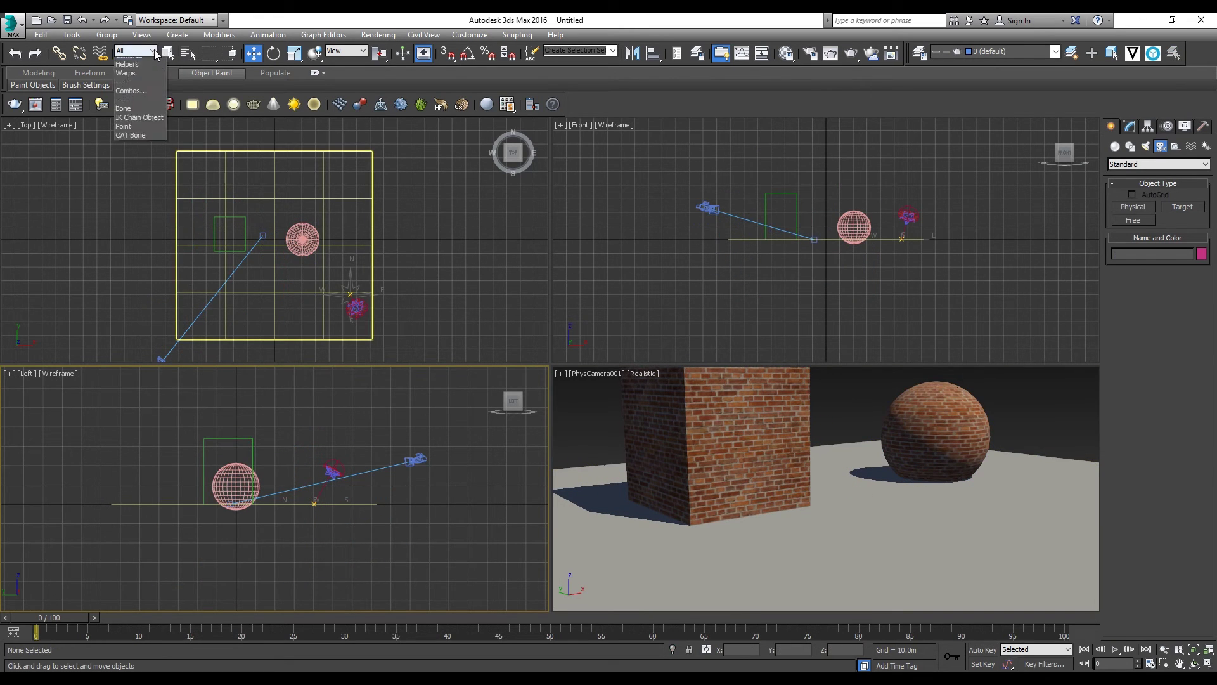
pyautogui.click(133, 97)
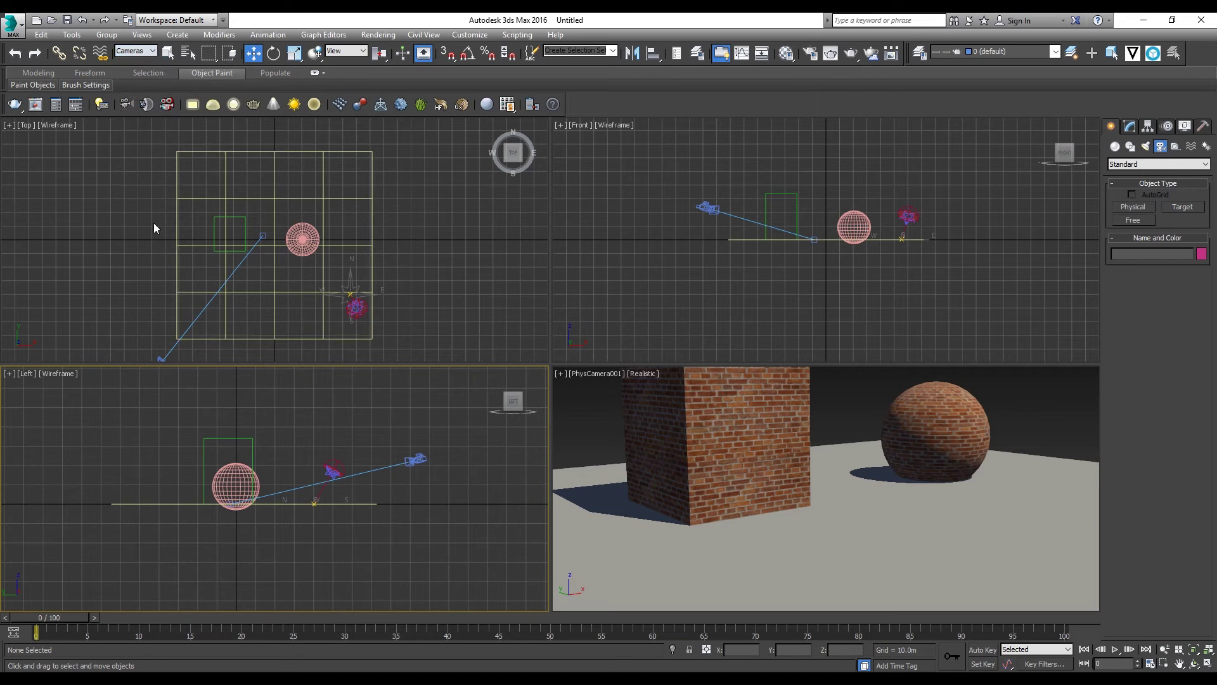
pyautogui.moveTo(158, 424); pyautogui.dragTo(297, 611)
pyautogui.moveTo(230, 455); pyautogui.dragTo(246, 427)
# Raise the camera slightly in the Front view to frame the whole box and sphere
pyautogui.click(711, 209)
pyautogui.moveTo(754, 171)
pyautogui.mouseDown()
pyautogui.moveTo(752, 283)
pyautogui.moveTo(736, 108)
pyautogui.moveTo(734, 184)
pyautogui.moveTo(733, 152)
pyautogui.moveTo(733, 164)
pyautogui.mouseUp()
pyautogui.click(365, 461)
pyautogui.click(741, 188)
pyautogui.moveTo(755, 170)
pyautogui.mouseDown()
pyautogui.moveTo(761, 137)
pyautogui.moveTo(767, 281)
pyautogui.moveTo(774, 155)
pyautogui.moveTo(775, 180)
pyautogui.moveTo(776, 159)
pyautogui.moveTo(778, 169)
pyautogui.mouseUp()
pyautogui.click(571, 391)
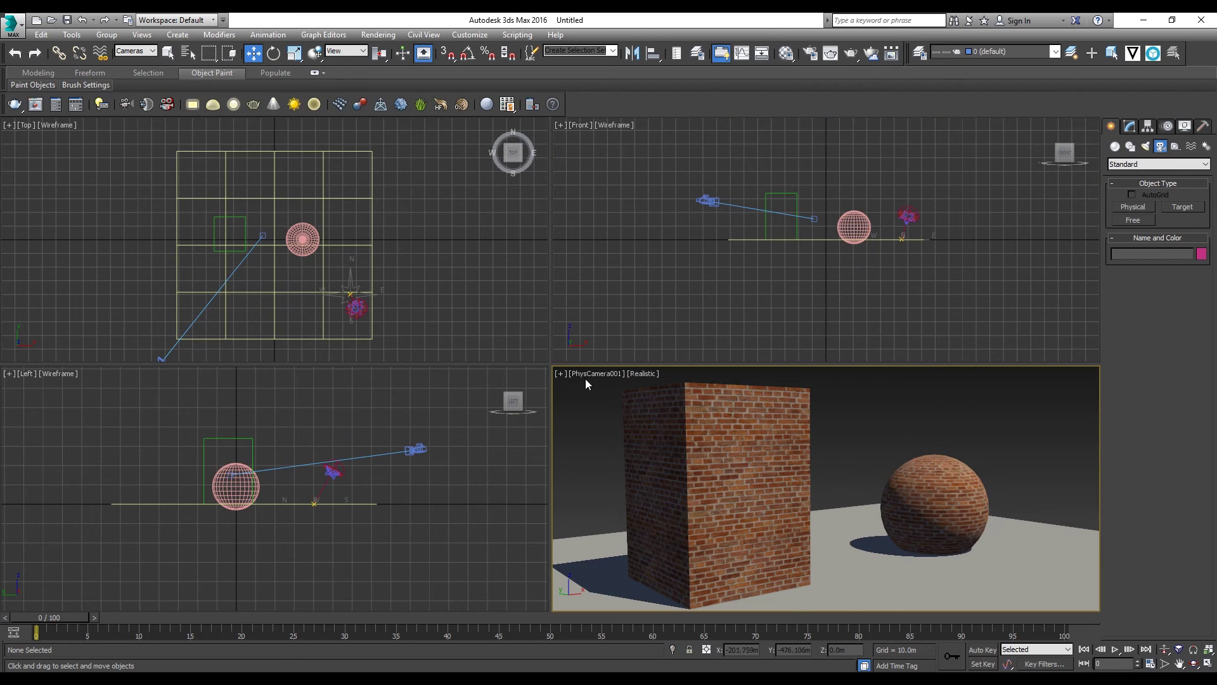
# Return the camera viewport to a maximized Perspective view, orbit to a low angle facing both objects, and create a second physical camera from it
pyautogui.click(585, 378)
pyautogui.click(633, 421)
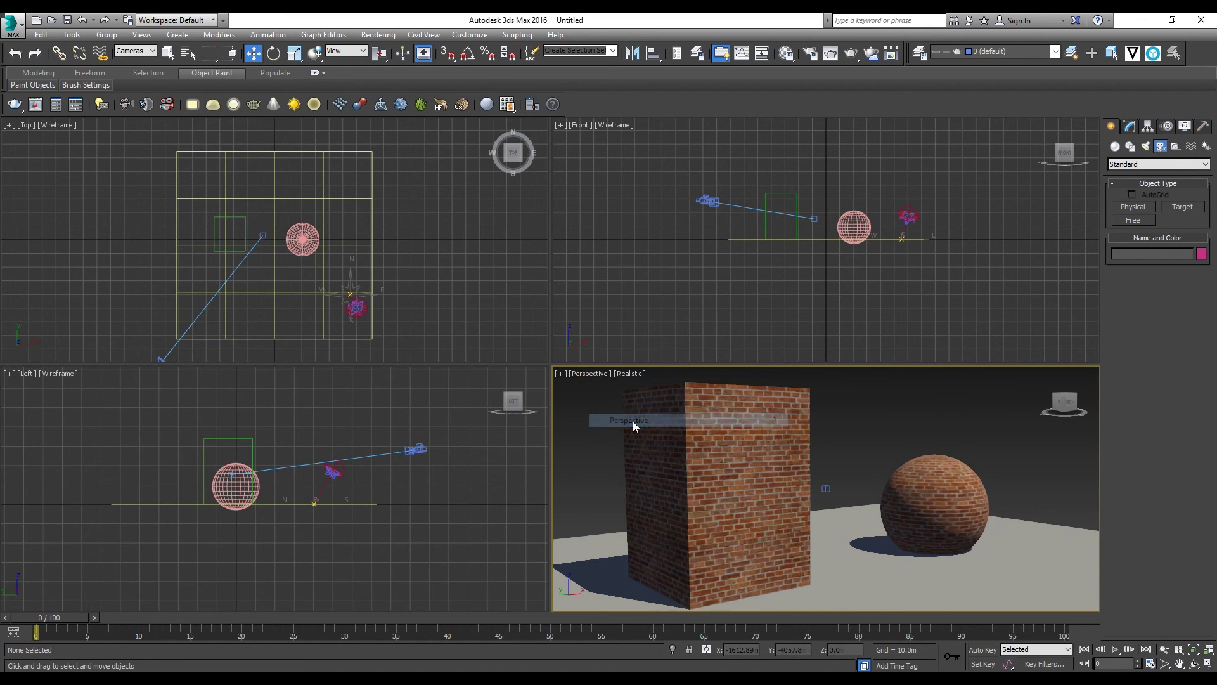
pyautogui.hotkey('alt', 'w')
pyautogui.scroll(-3, 576, 390)
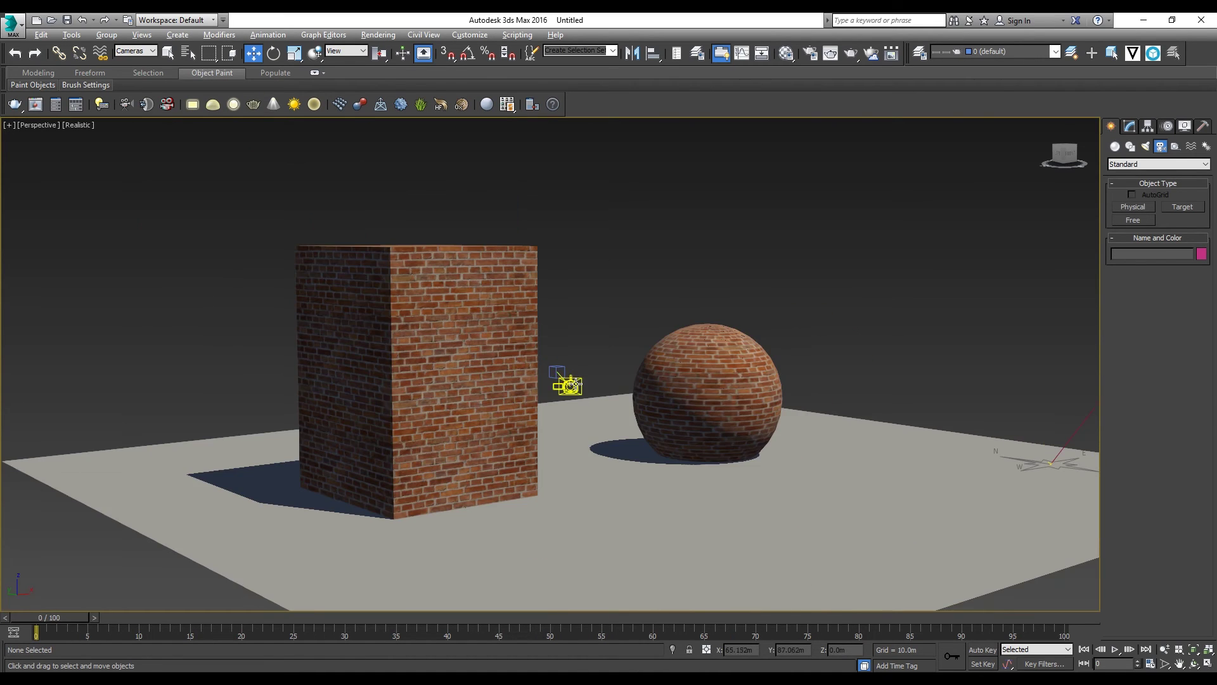
pyautogui.keyDown('alt'); pyautogui.moveTo(670, 386); pyautogui.dragTo(605, 410, button='middle'); pyautogui.keyUp('alt')
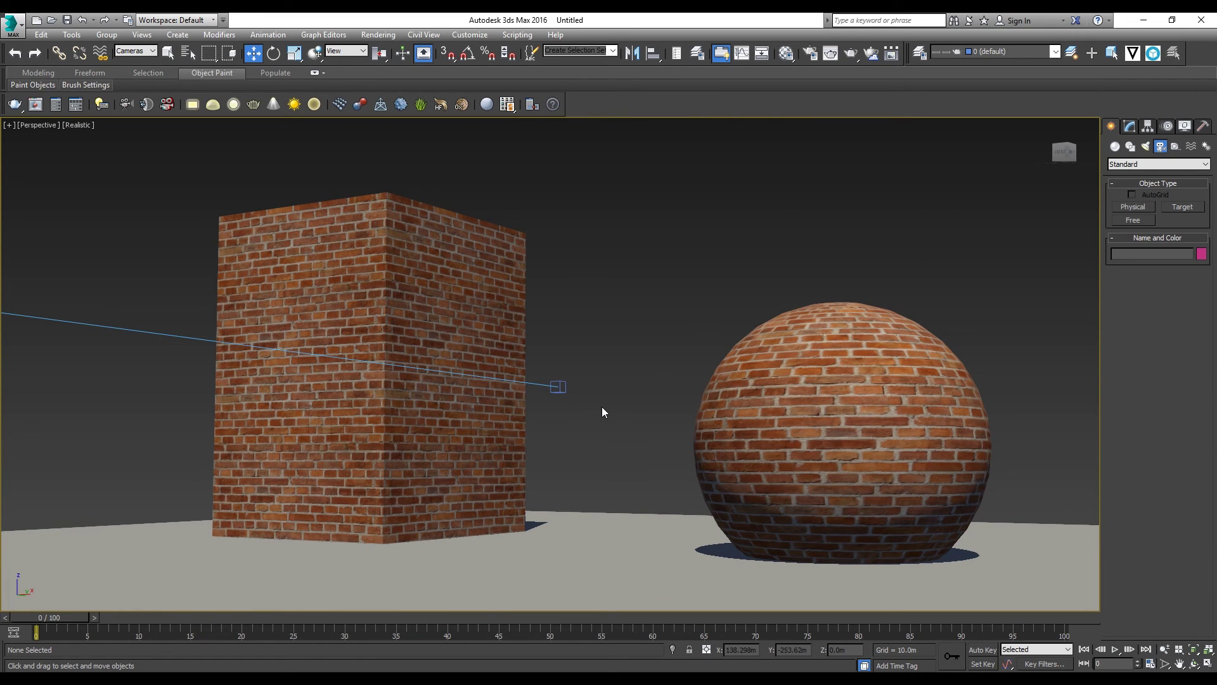
pyautogui.hotkey('ctrl', 'c')
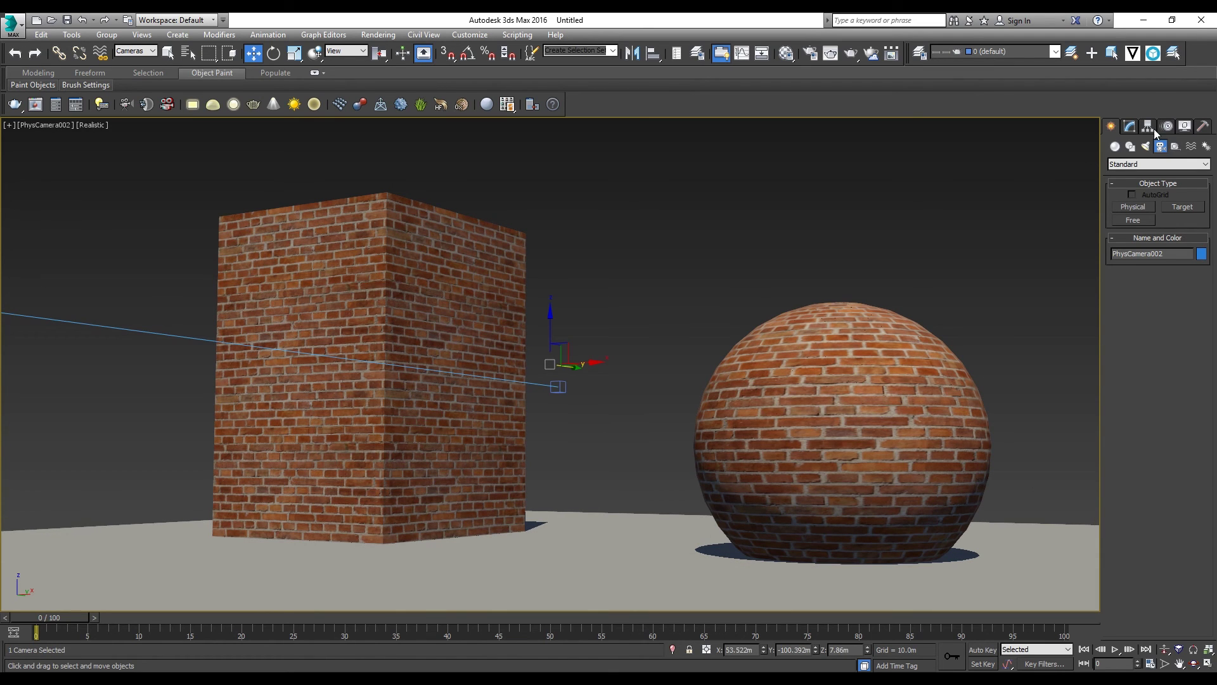
# Enable Specify FOV for the second physical camera and widen its field of view to 54.441 degrees
pyautogui.click(1130, 128)
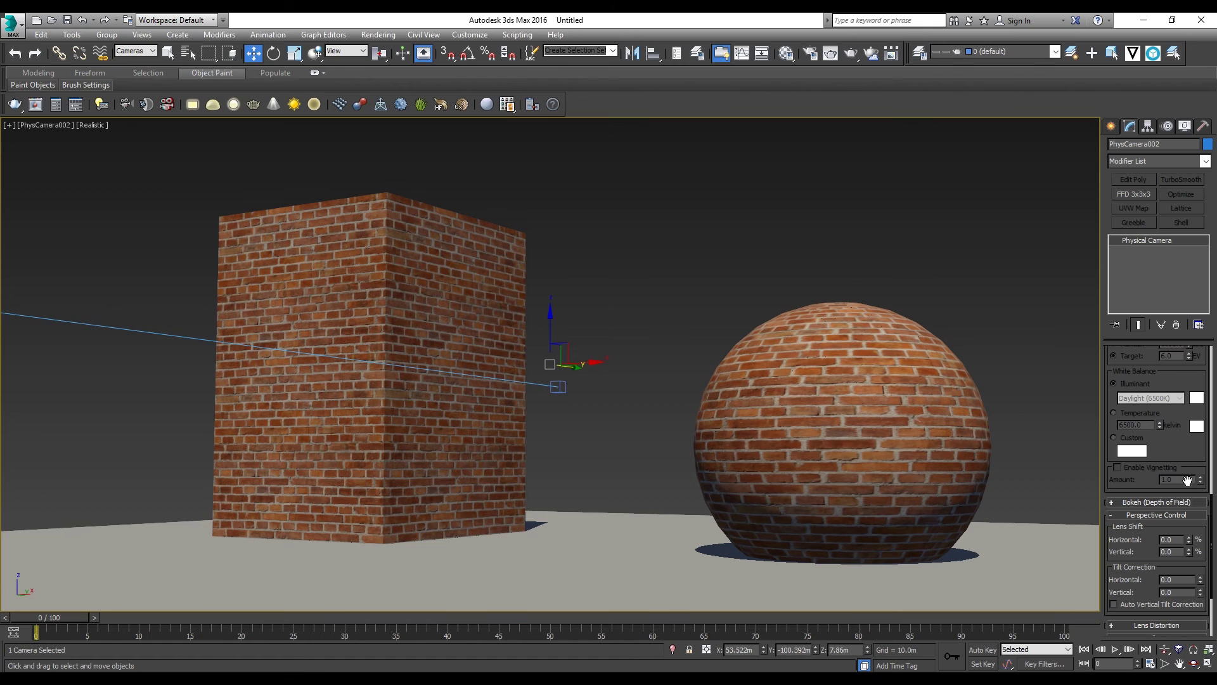
pyautogui.scroll(5, 1182, 458)
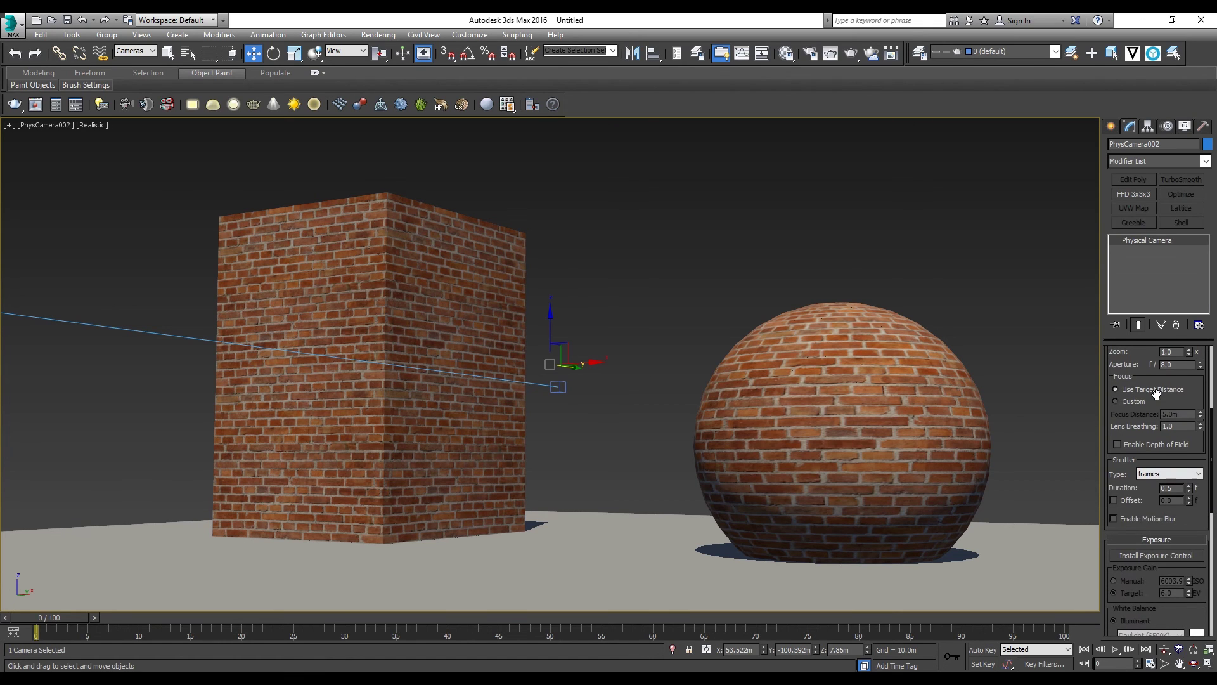
pyautogui.moveTo(1155, 393); pyautogui.dragTo(1155, 601)
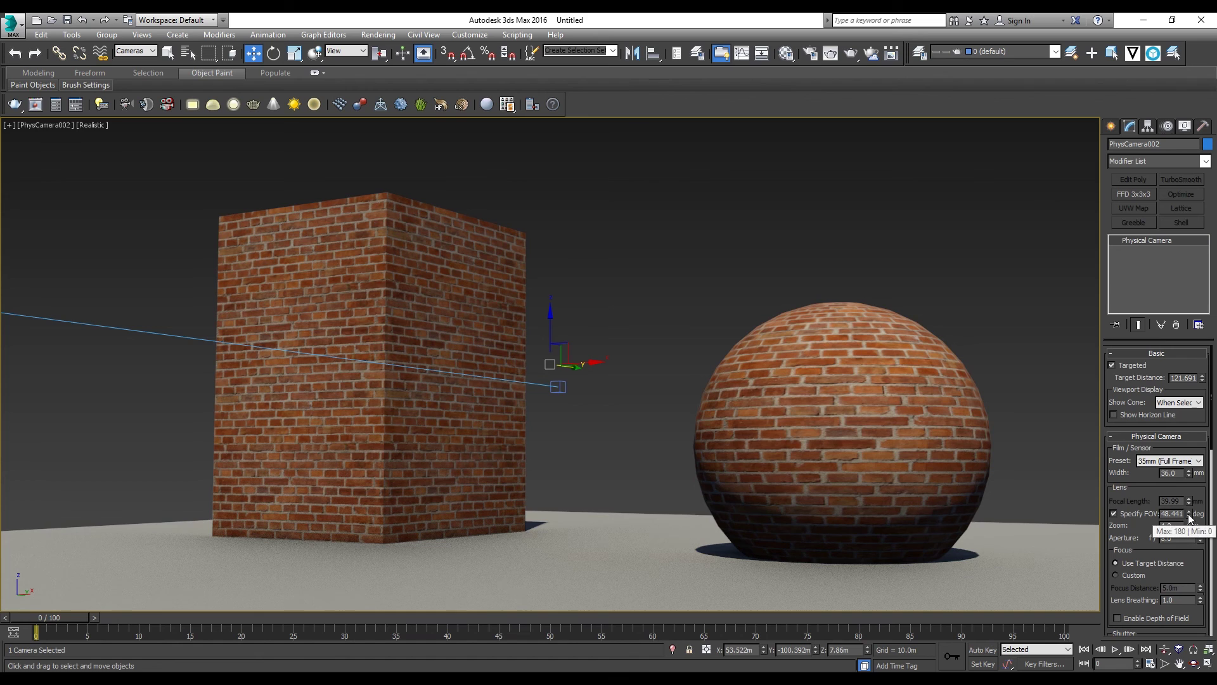
pyautogui.moveTo(1190, 518)
pyautogui.mouseDown()
pyautogui.moveTo(1190, 466)
pyautogui.moveTo(1189, 527)
pyautogui.moveTo(1190, 488)
pyautogui.moveTo(1194, 509)
pyautogui.mouseUp()
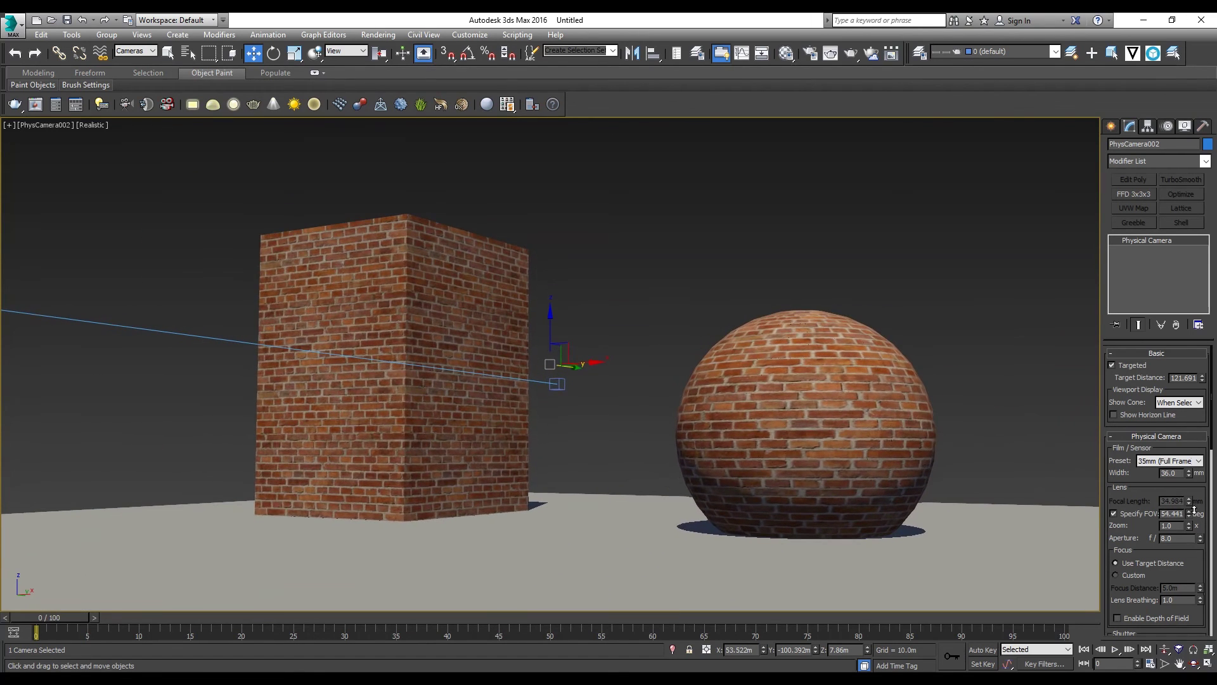
# Enable Auto Vertical Tilt Correction in the second camera's perspective control settings
pyautogui.moveTo(1185, 556); pyautogui.dragTo(1198, 324)
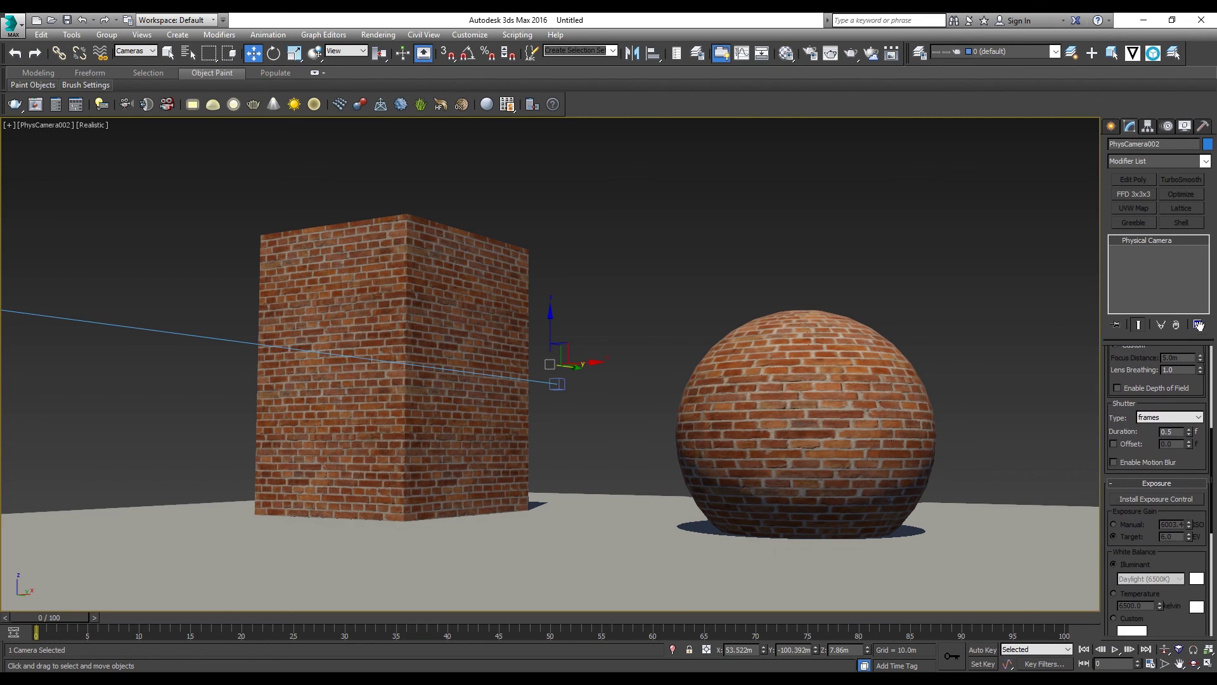
pyautogui.moveTo(1191, 469); pyautogui.dragTo(1185, 342)
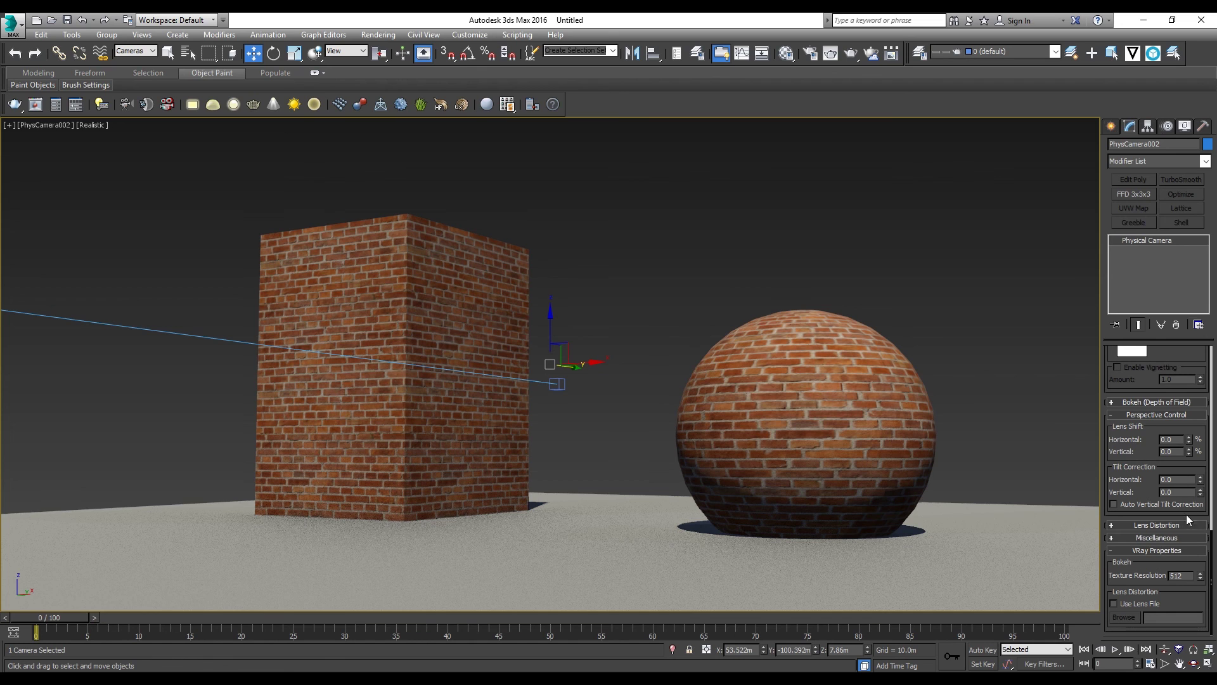
pyautogui.moveTo(1189, 389); pyautogui.dragTo(1184, 428)
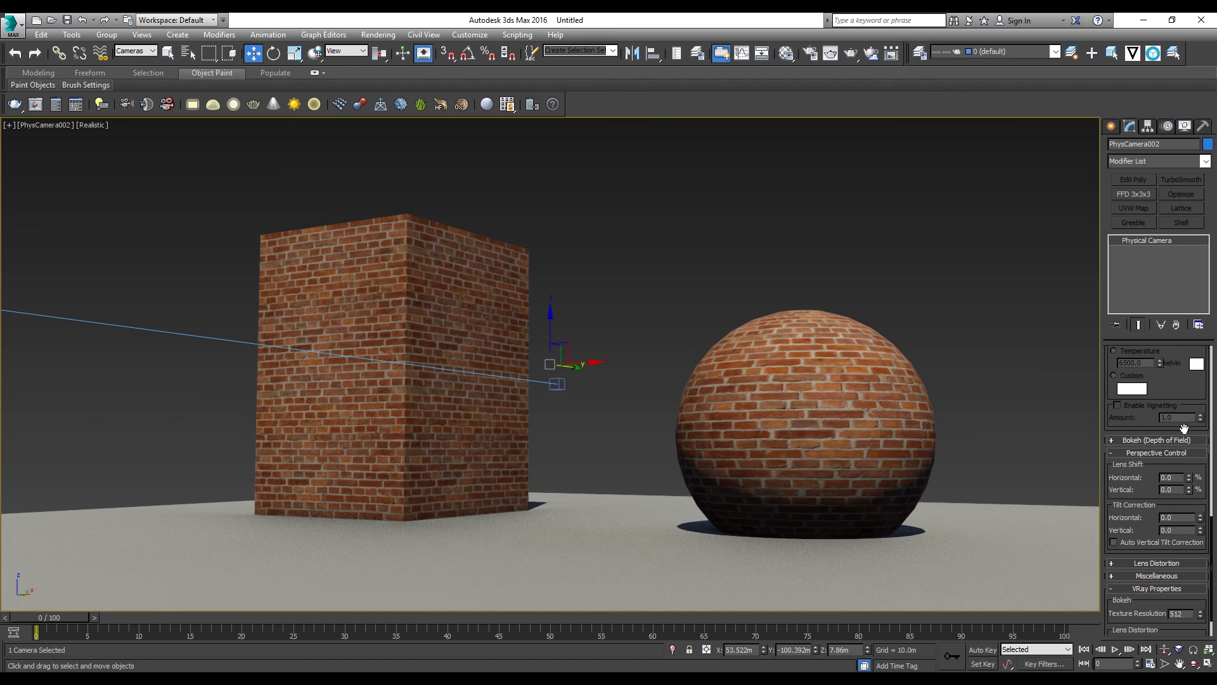
pyautogui.click(1133, 543)
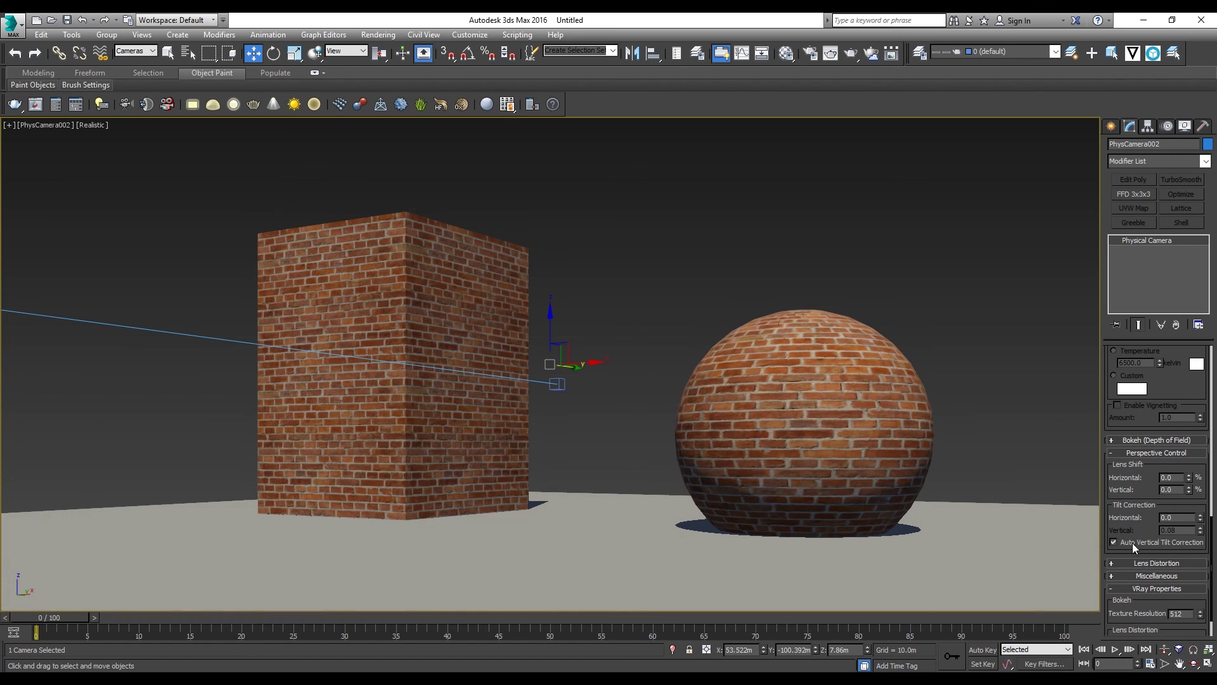